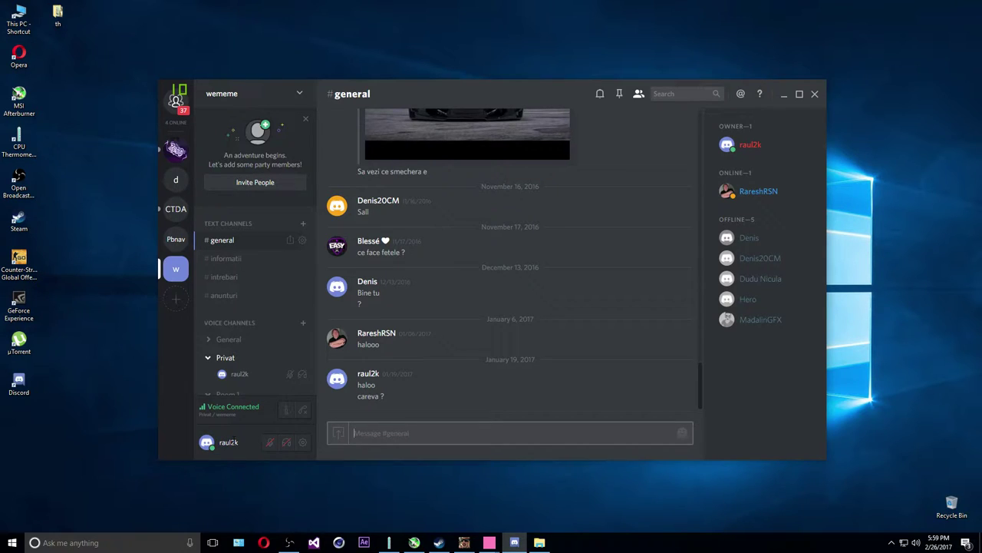
Copy the wememe server's invite link and close the invitation dialog
scroll(451, 360, up, 1)
scroll(450, 359, down, 1)
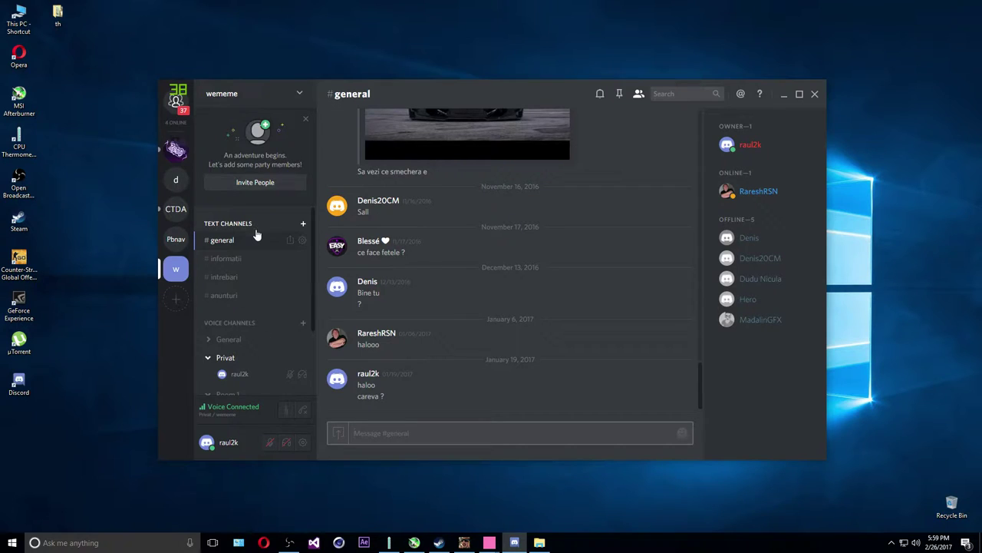
click(256, 183)
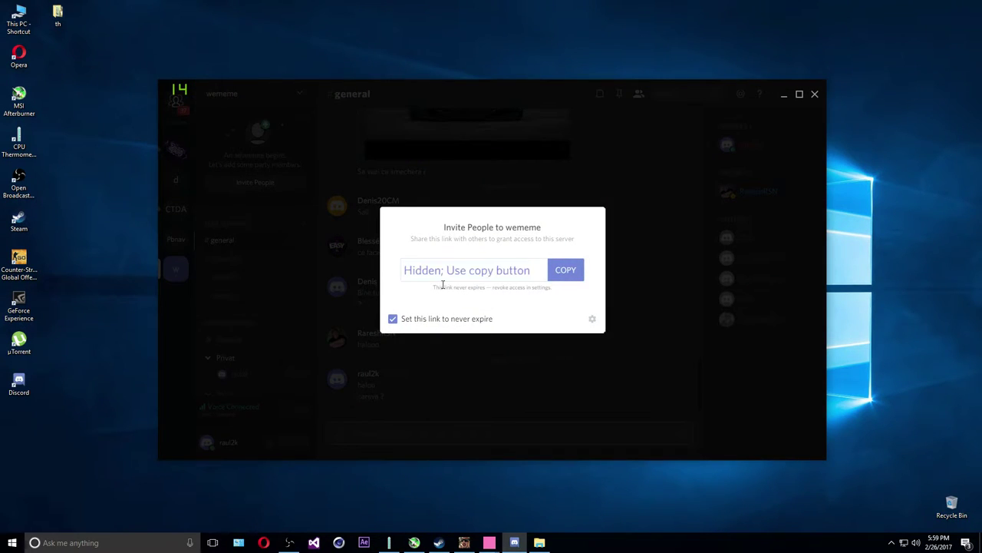
click(556, 276)
click(634, 352)
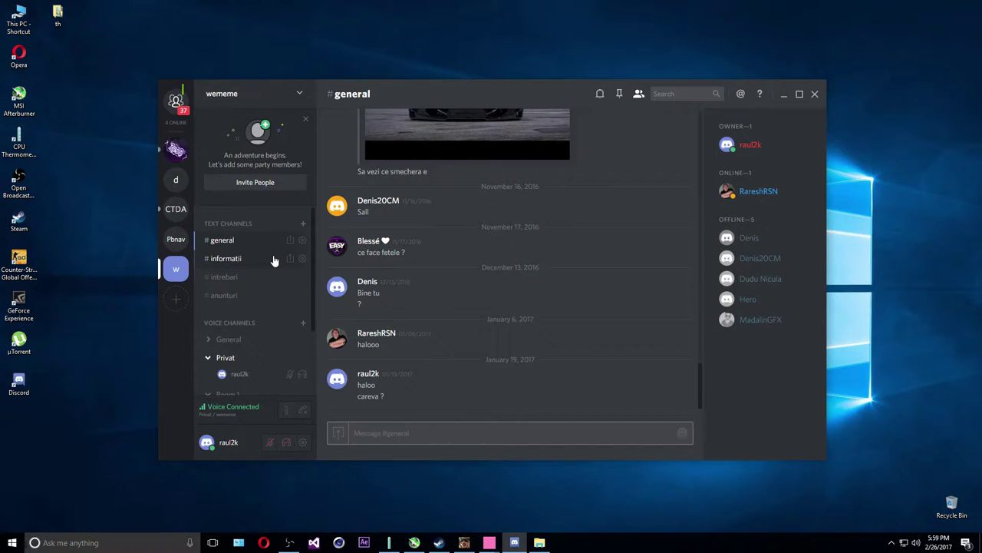
click(262, 182)
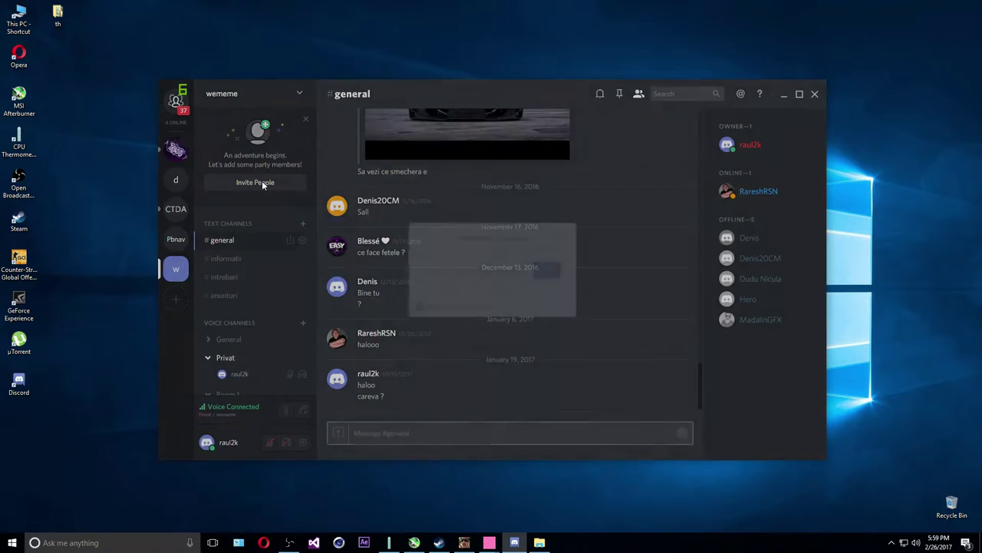
click(560, 271)
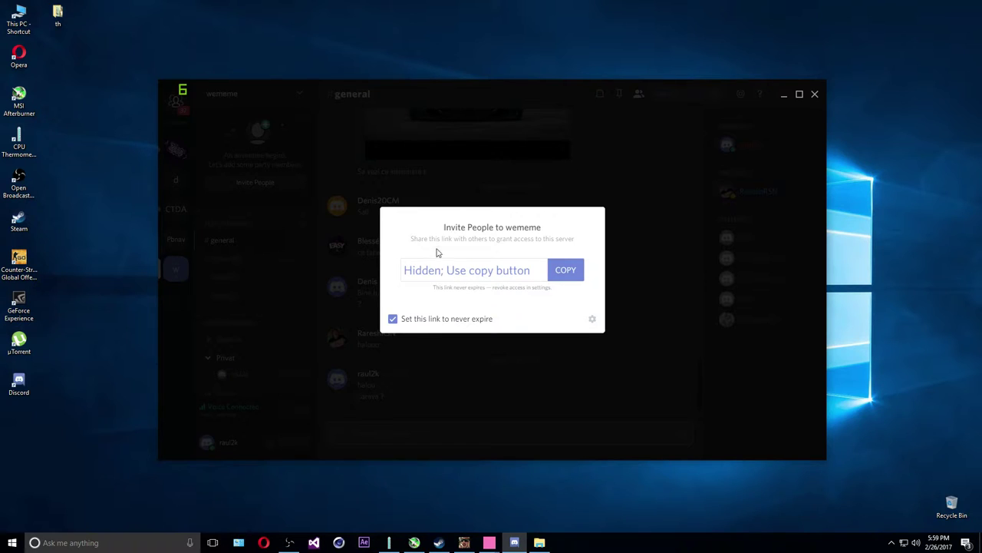
key(Escape)
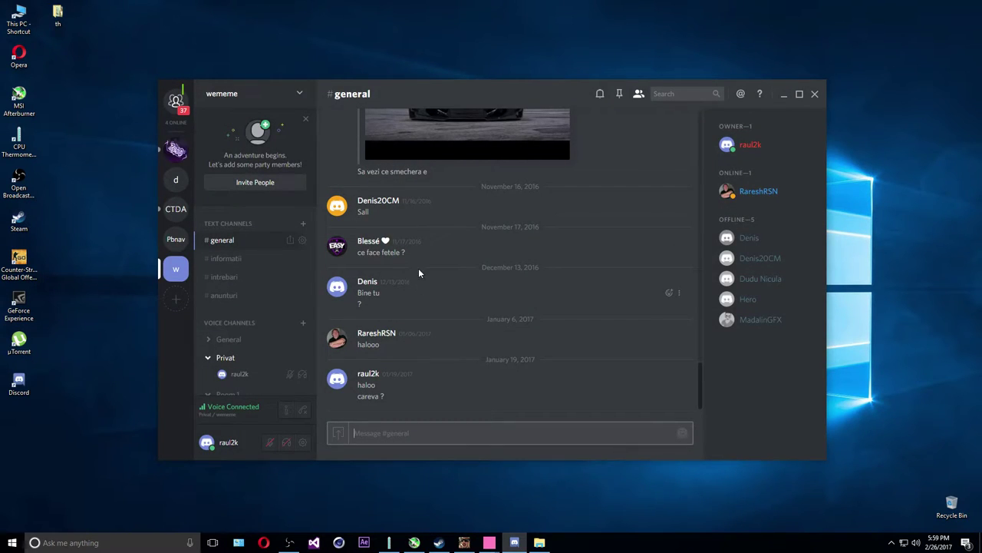
Check which roles are assigned to two of the offline members in the member list
click(772, 278)
right_click(743, 280)
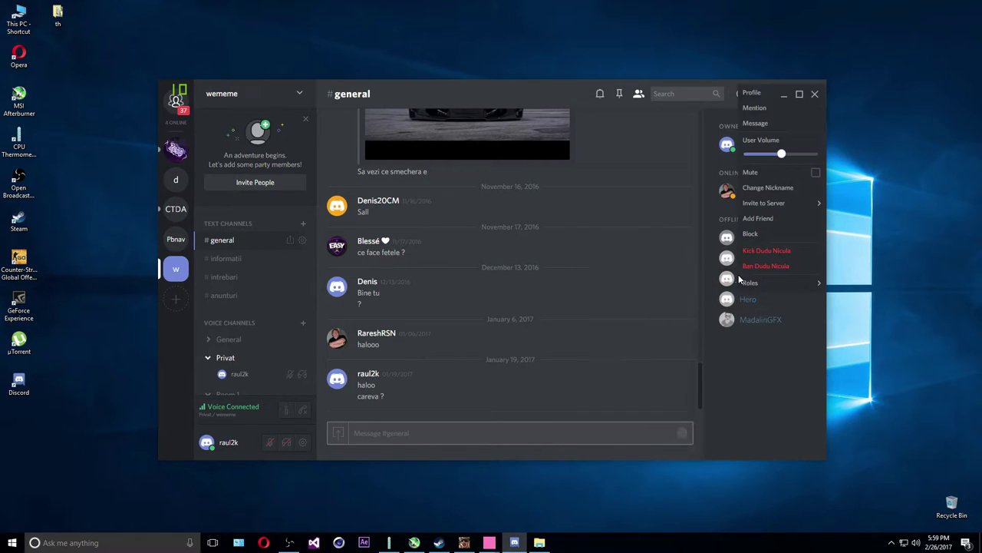
mouse_move(745, 283)
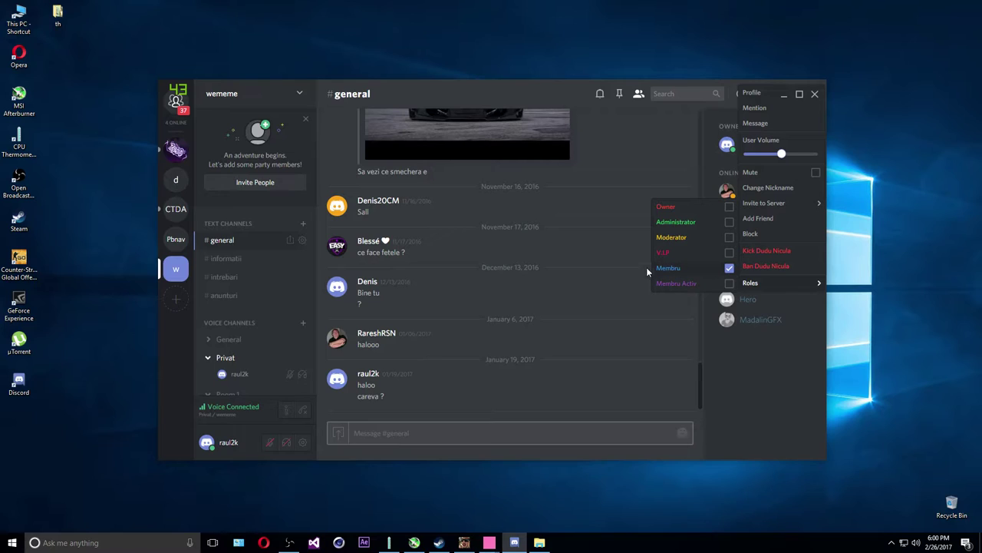
click(769, 383)
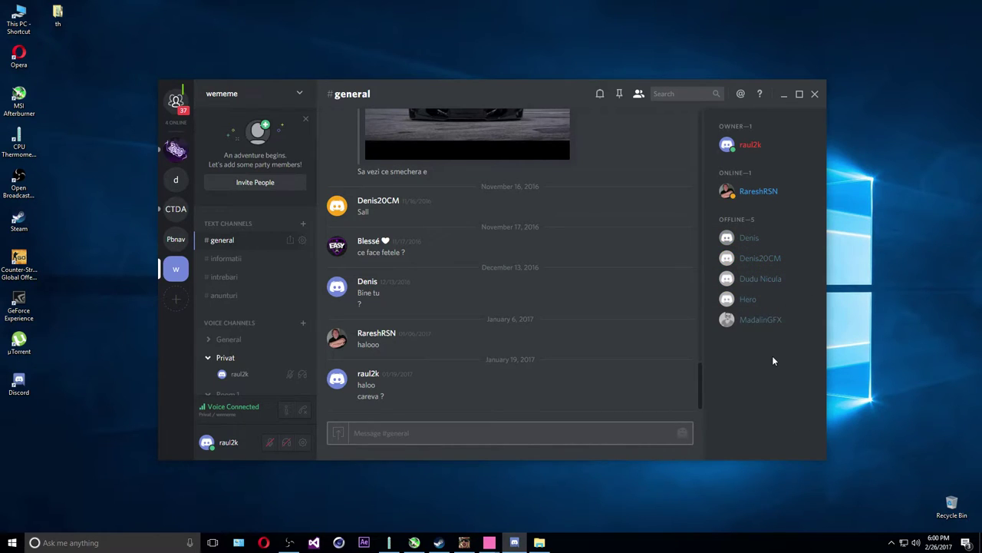
click(753, 320)
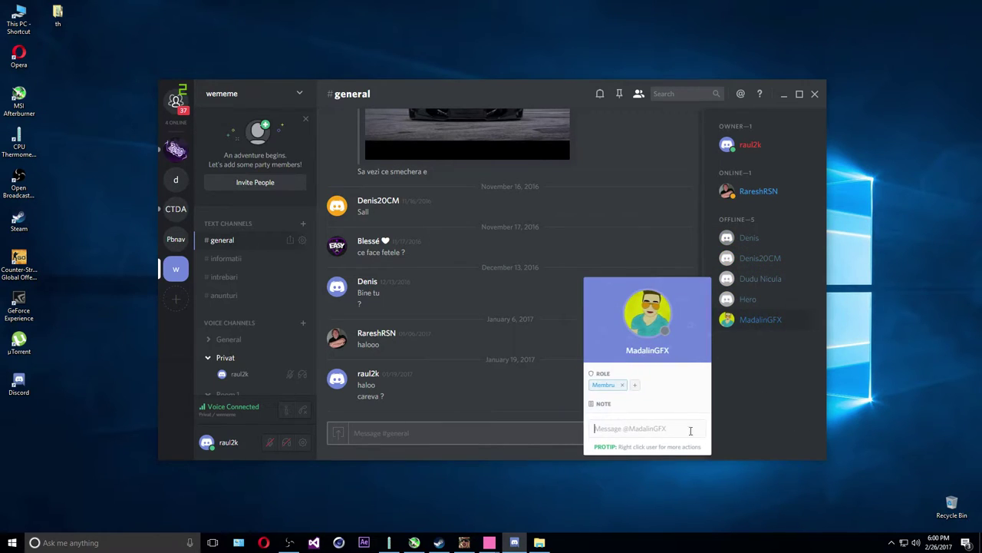
right_click(745, 315)
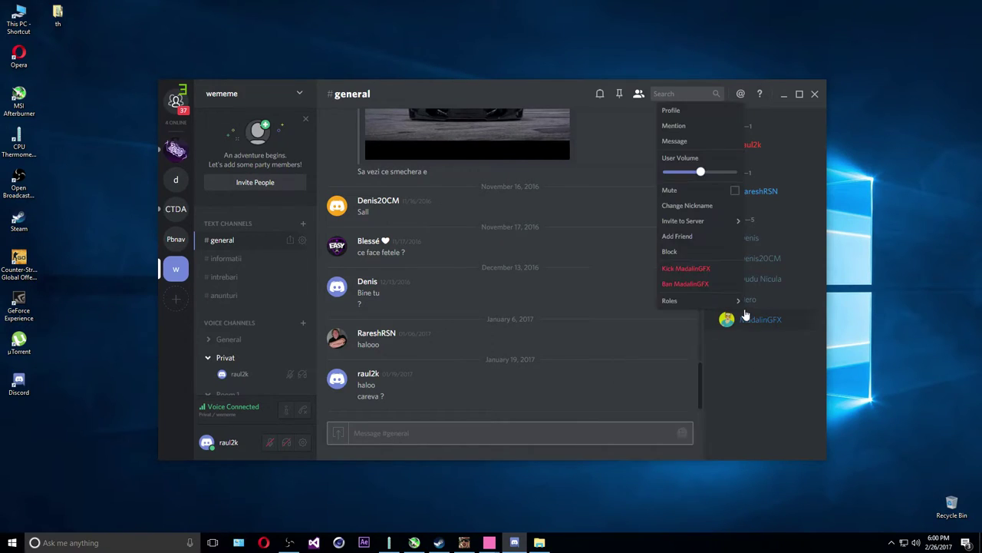
mouse_move(675, 300)
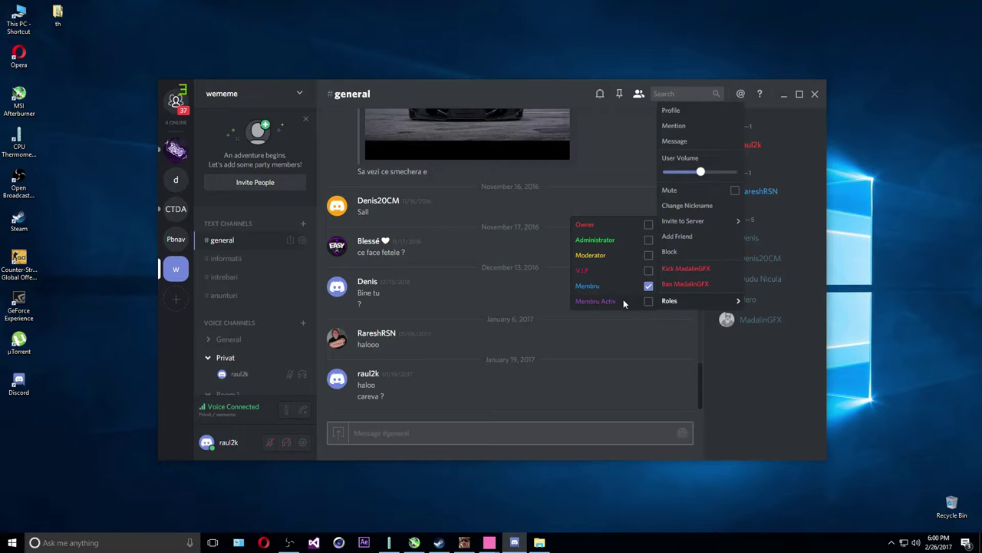
click(612, 335)
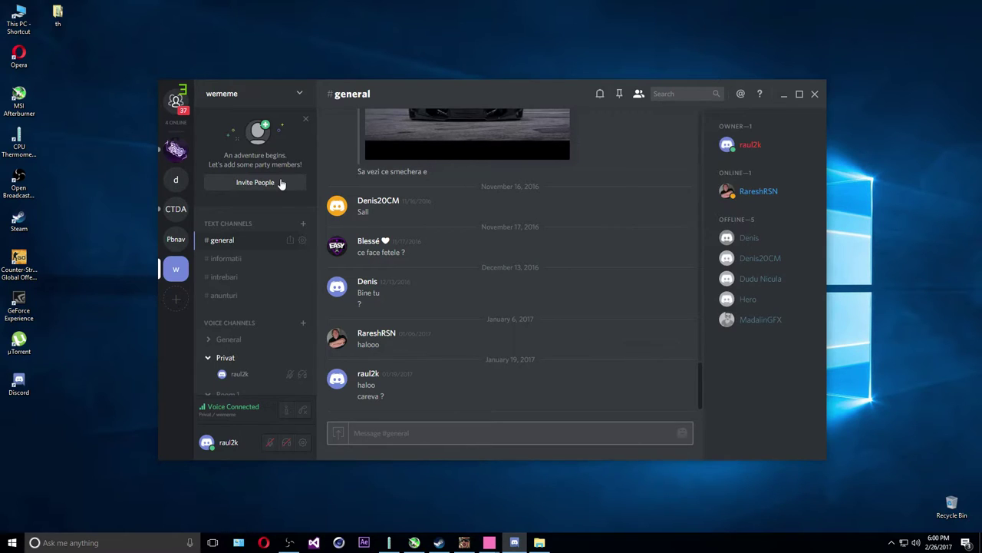
In the server's role settings, make the Membru role display its members separately from online members
click(254, 101)
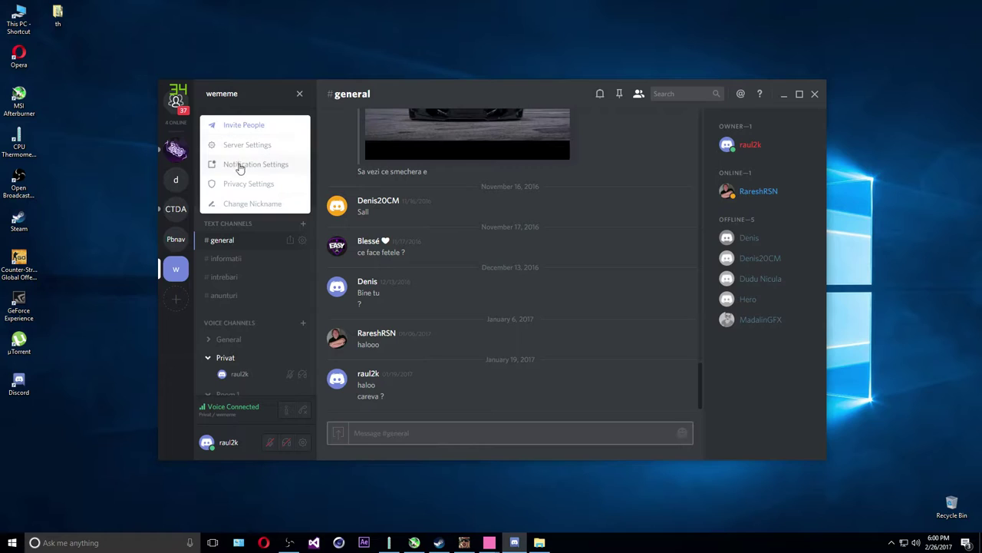
click(245, 145)
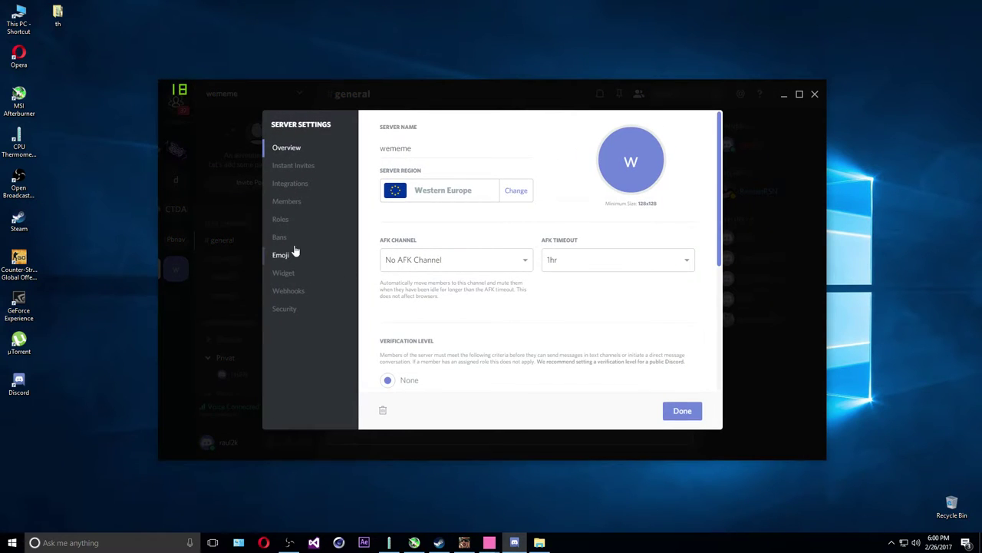
click(289, 229)
click(402, 248)
click(392, 227)
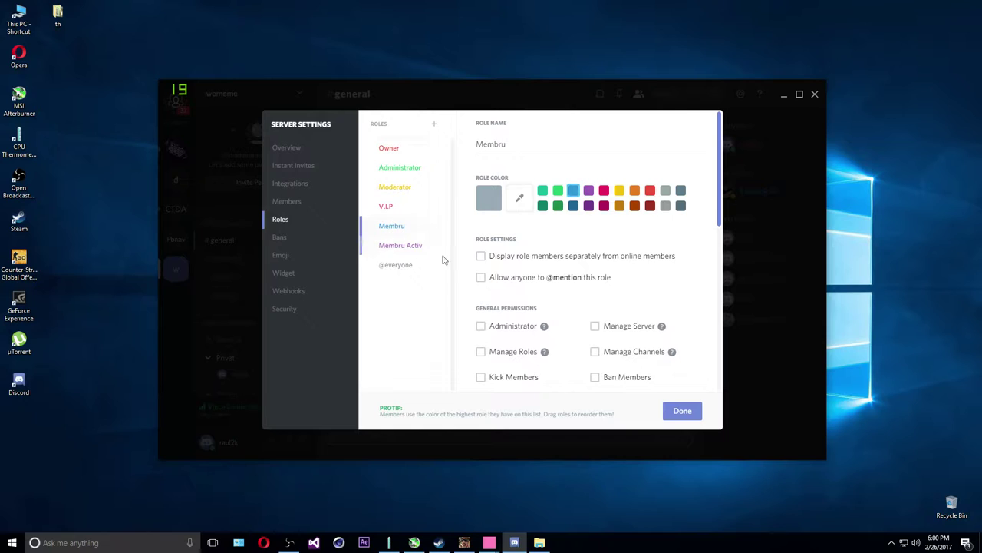
click(521, 265)
Review the general, text and voice permissions of the Membru, Membru Activ and Moderator roles
scroll(503, 275, down, 5)
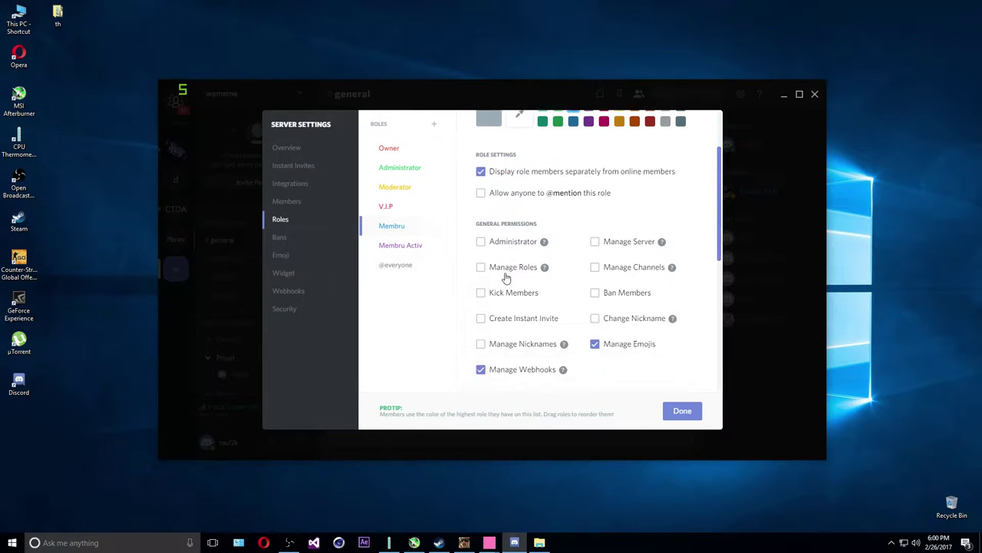
scroll(505, 278, up, 3)
scroll(505, 278, down, 5)
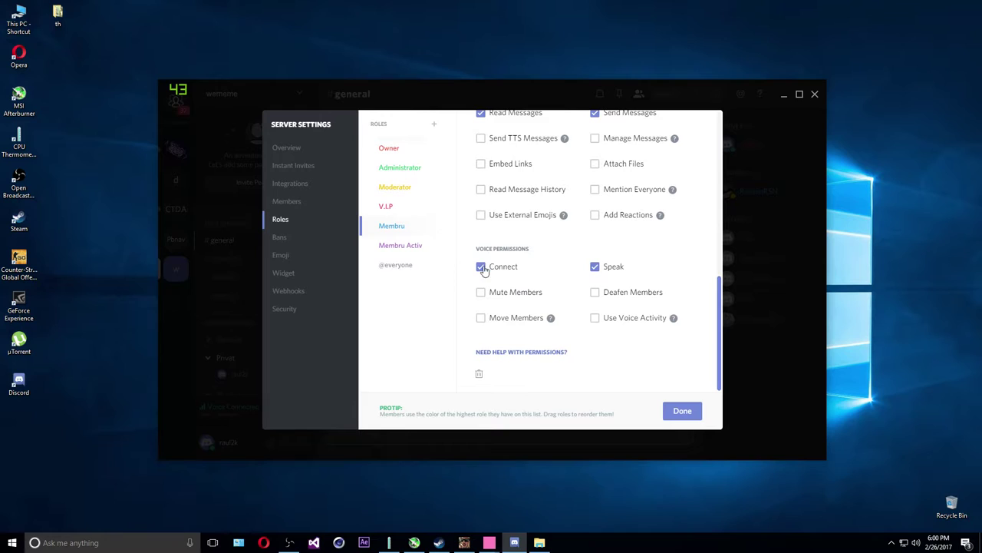
scroll(505, 280, up, 10)
click(390, 246)
scroll(461, 281, down, 4)
scroll(468, 280, up, 2)
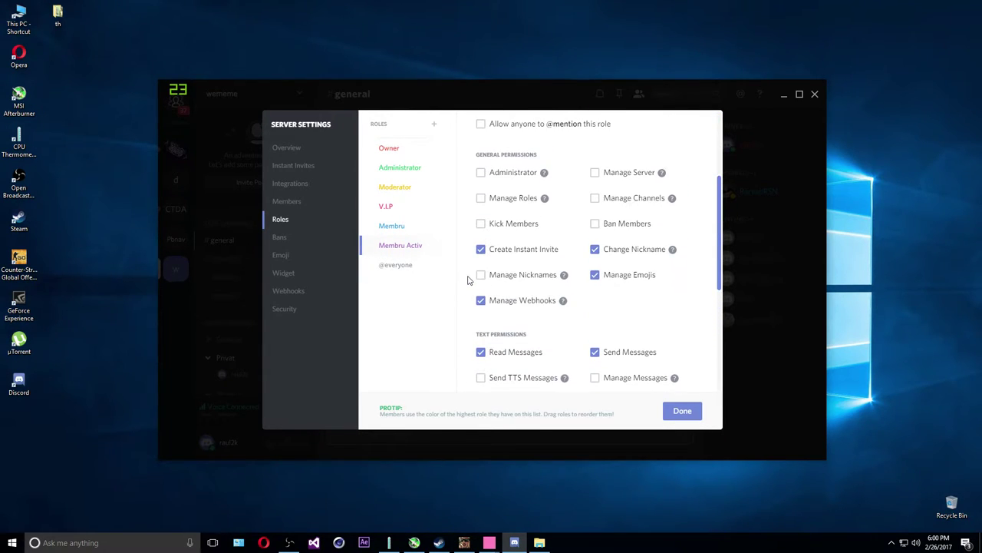
scroll(468, 280, down, 1)
scroll(468, 280, up, 5)
click(395, 187)
scroll(495, 261, down, 8)
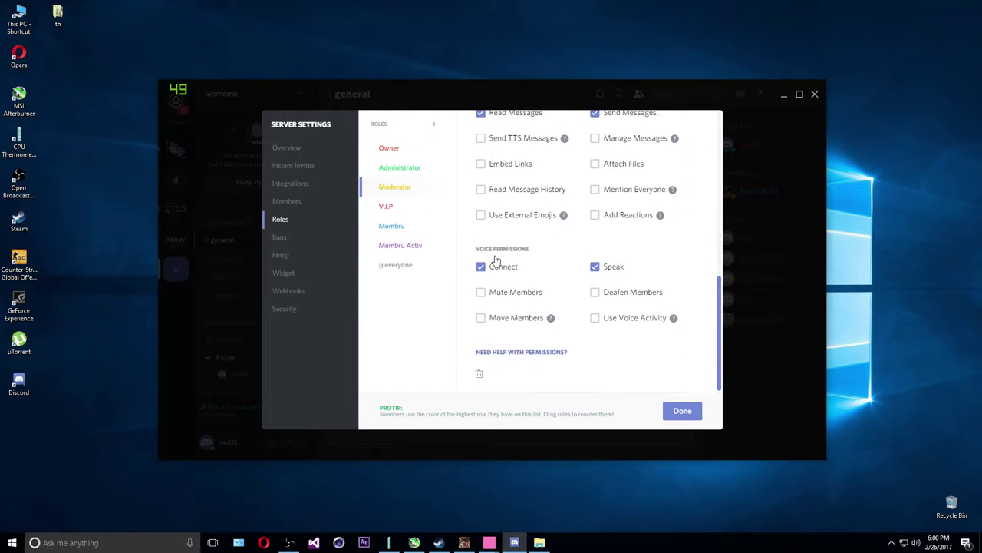
scroll(495, 261, up, 6)
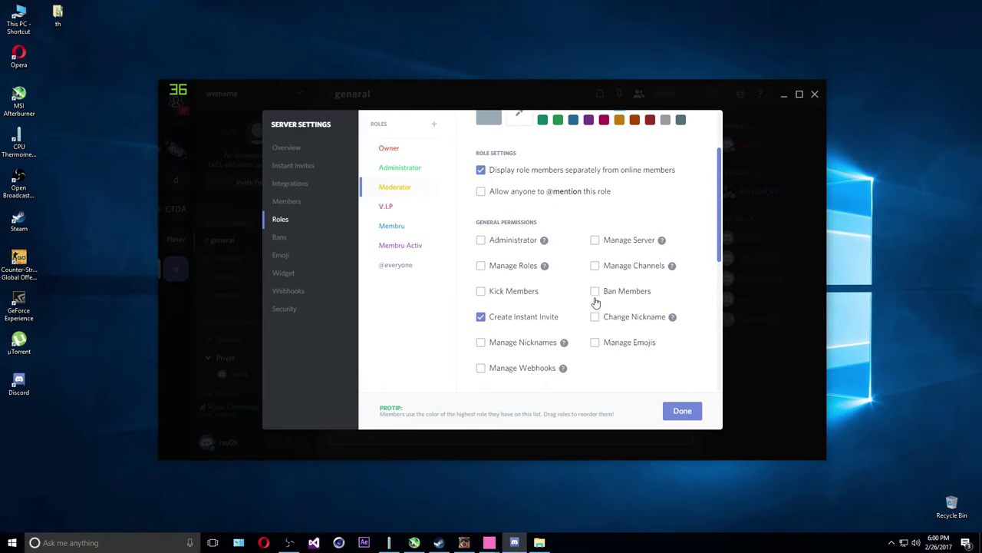
Try enabling the Kick Members permission for the Moderator role
click(482, 293)
scroll(566, 322, down, 2)
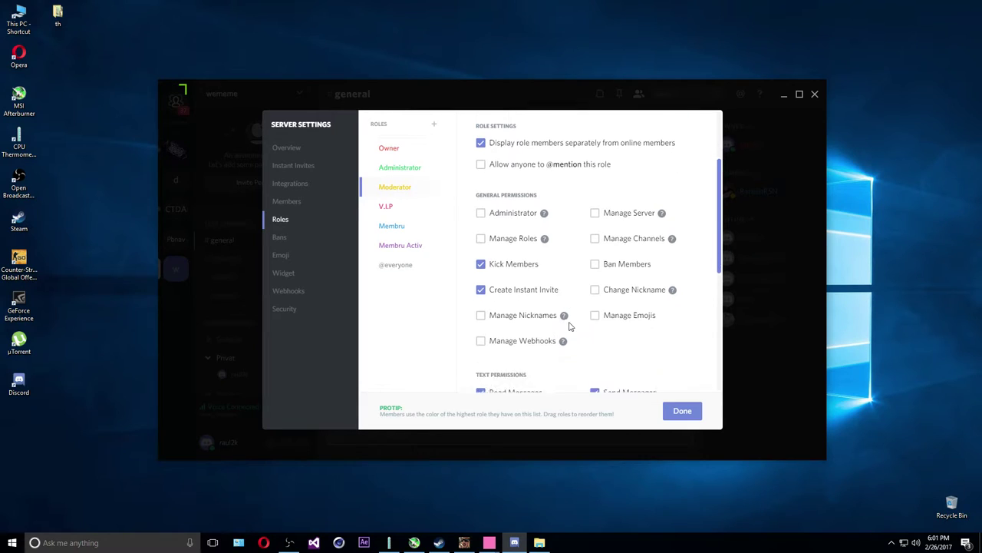
click(478, 243)
scroll(599, 338, down, 4)
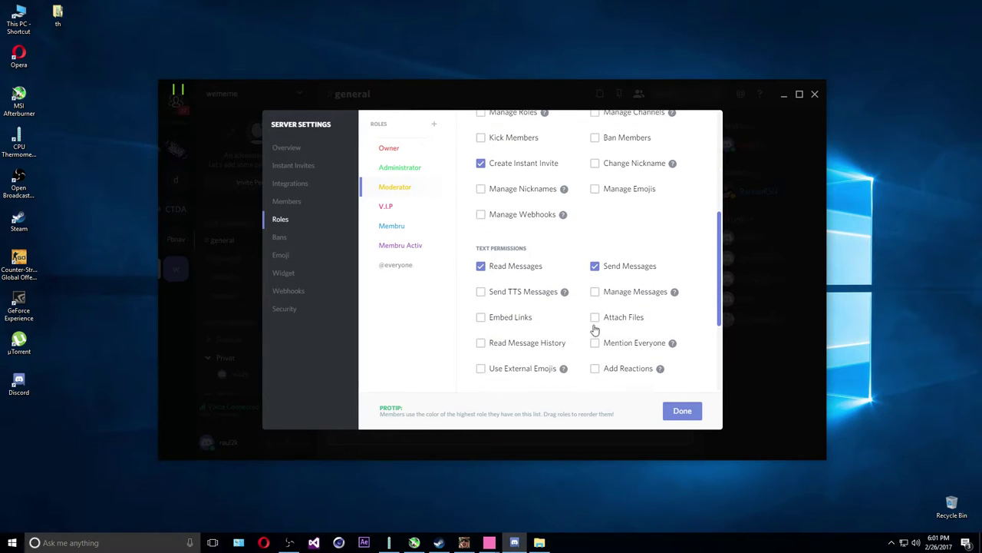
scroll(516, 324, up, 3)
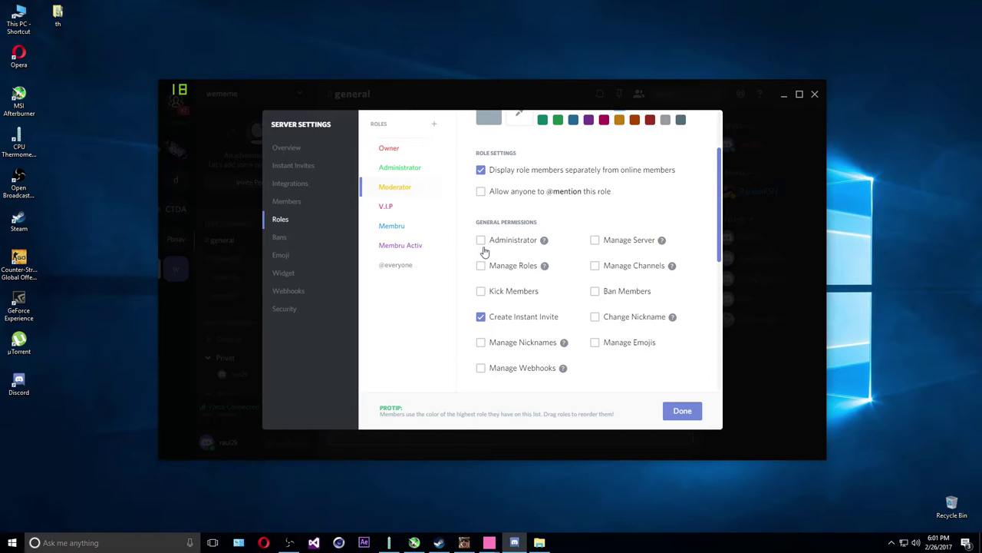
scroll(488, 252, down, 3)
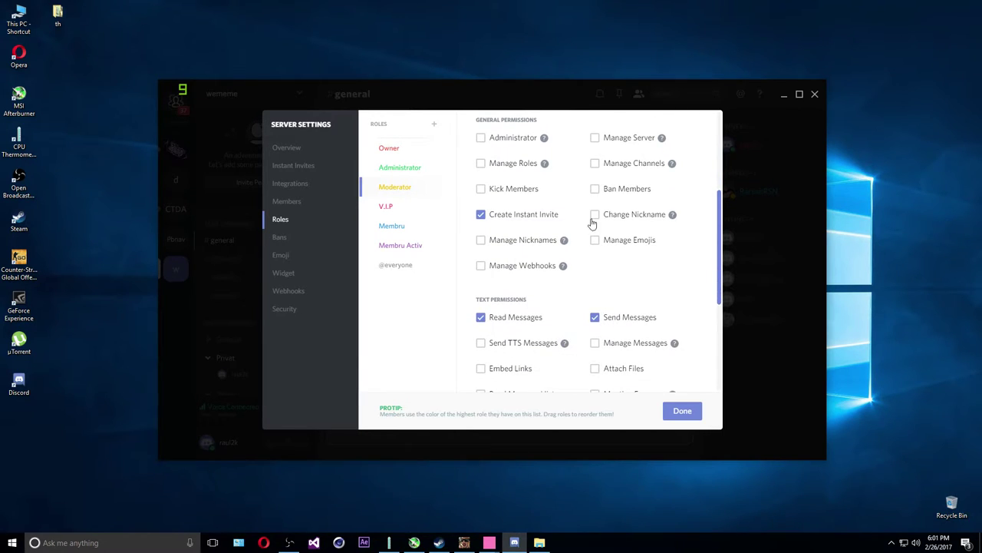
scroll(591, 235, down, 3)
click(481, 291)
Examine the permissions of the V.I.P and Owner roles, and close the server settings
click(385, 206)
scroll(499, 276, down, 3)
scroll(499, 277, down, 3)
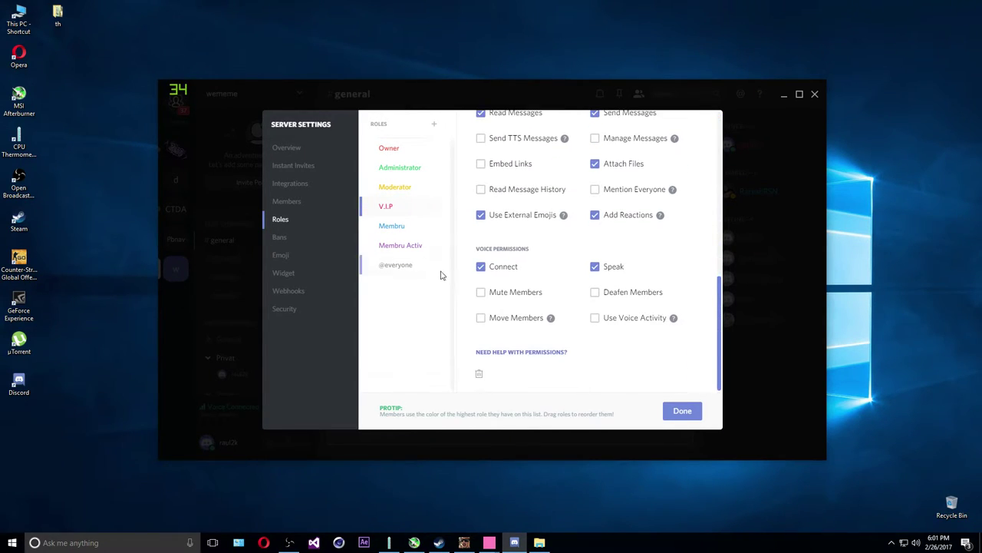
click(392, 227)
scroll(483, 261, up, 5)
click(389, 150)
scroll(518, 307, down, 6)
scroll(514, 330, up, 5)
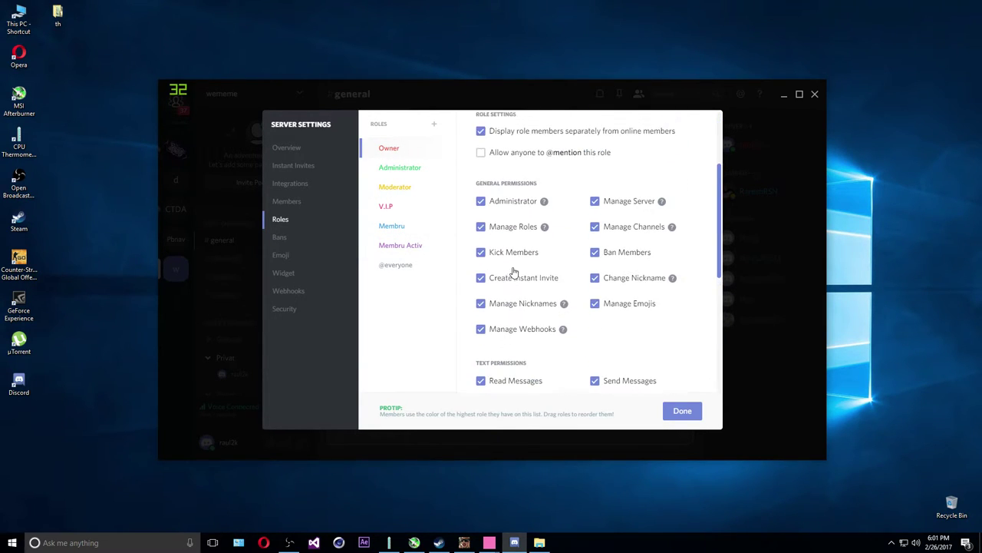
scroll(519, 276, down, 6)
scroll(511, 267, up, 5)
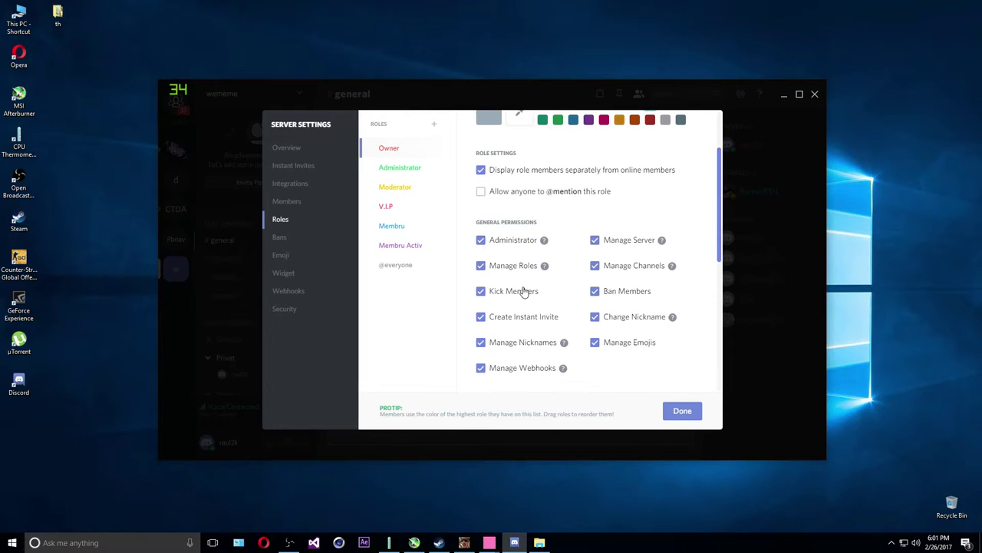
scroll(527, 287, down, 6)
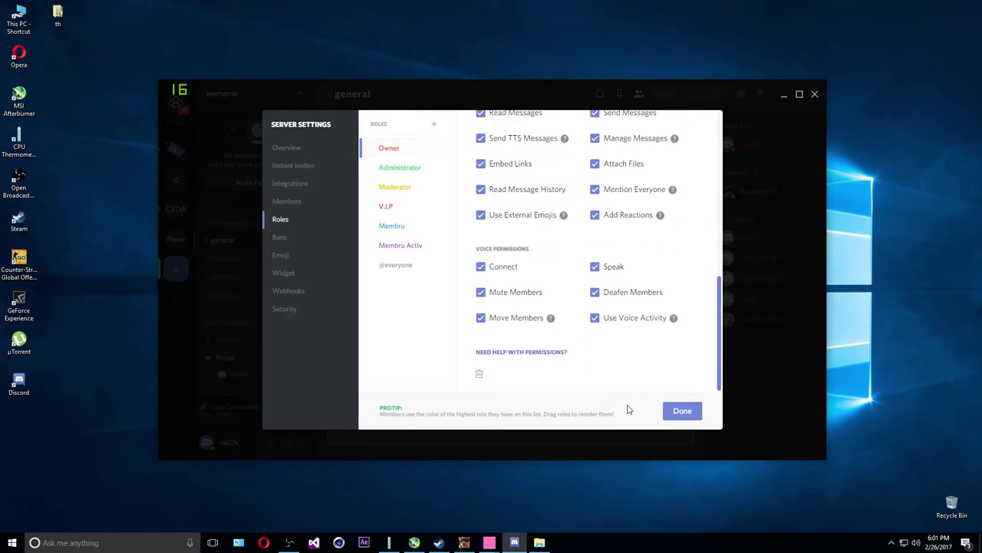
key(Escape)
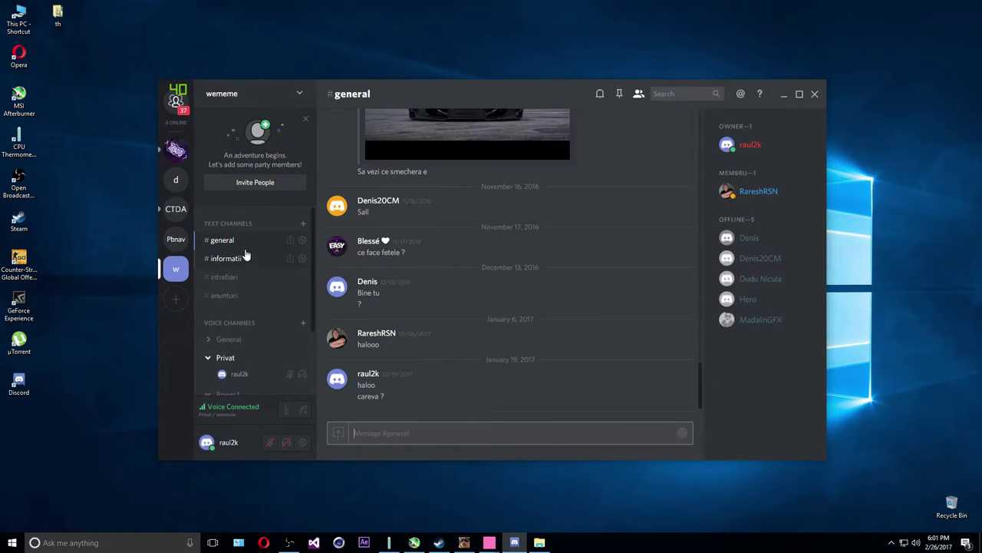
Read through the messages posted in the #informatii channel
click(229, 259)
drag(359, 183, 549, 280)
click(405, 288)
drag(358, 279, 541, 279)
click(434, 280)
drag(357, 241, 640, 241)
drag(358, 183, 519, 199)
click(519, 198)
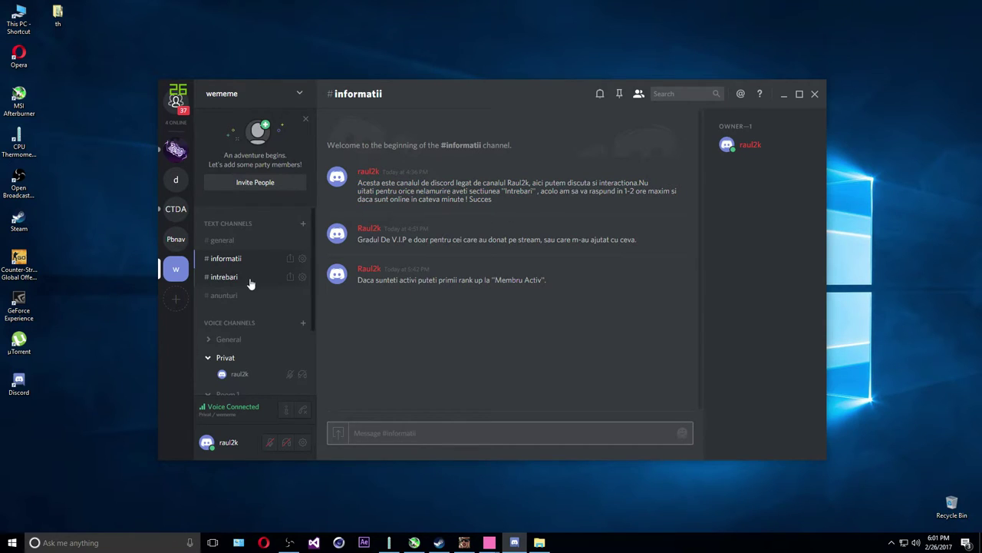
Draft "Salut frate unde te pot contacta in priva" in the #intrebari channel and clear it without sending
click(224, 276)
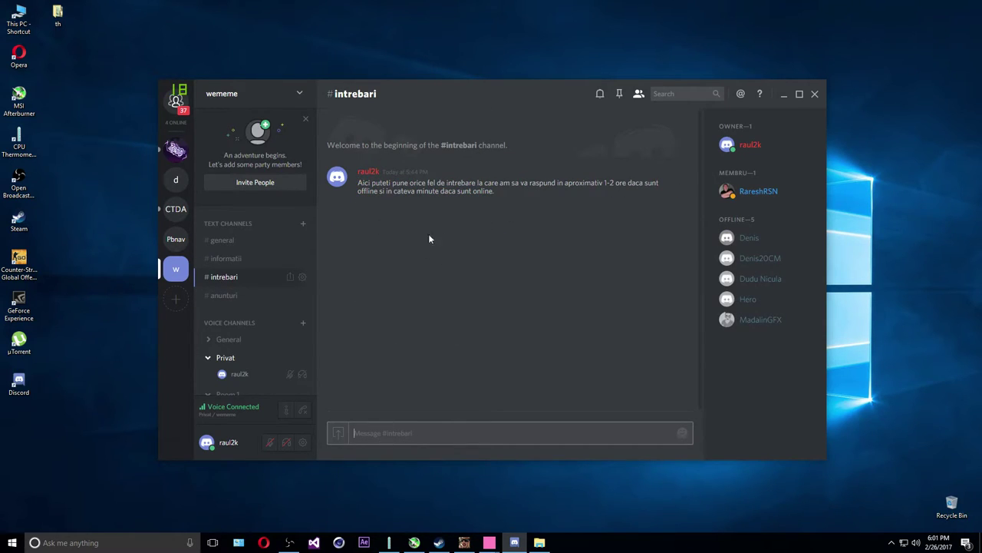
text(Salut frate unde te pot contacta in priva)
key(ctrl+a)
key(BackSpace)
Look through the #informatii channel and the #general message history, and open the #anunturi channel
click(234, 257)
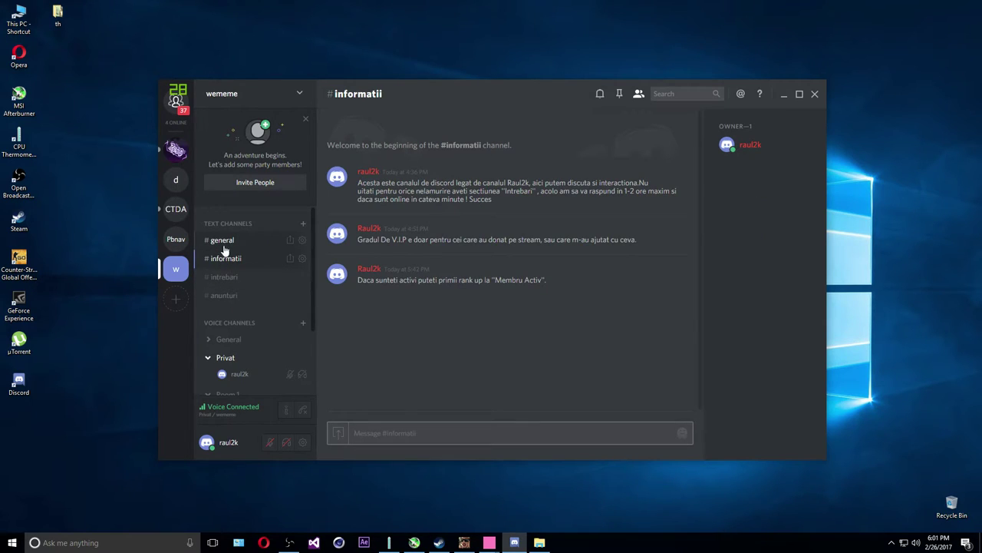
click(223, 240)
scroll(428, 353, up, 10)
scroll(428, 350, down, 10)
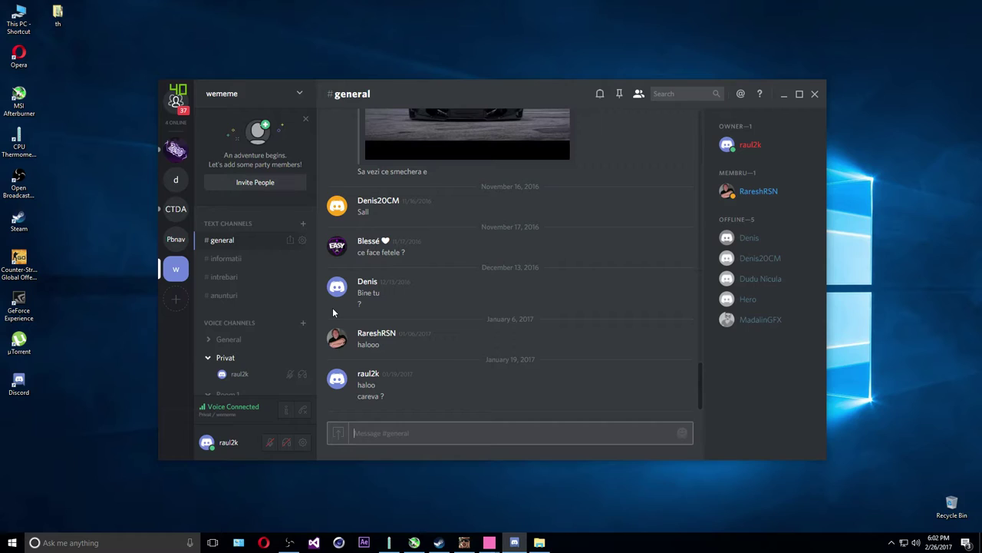
click(238, 296)
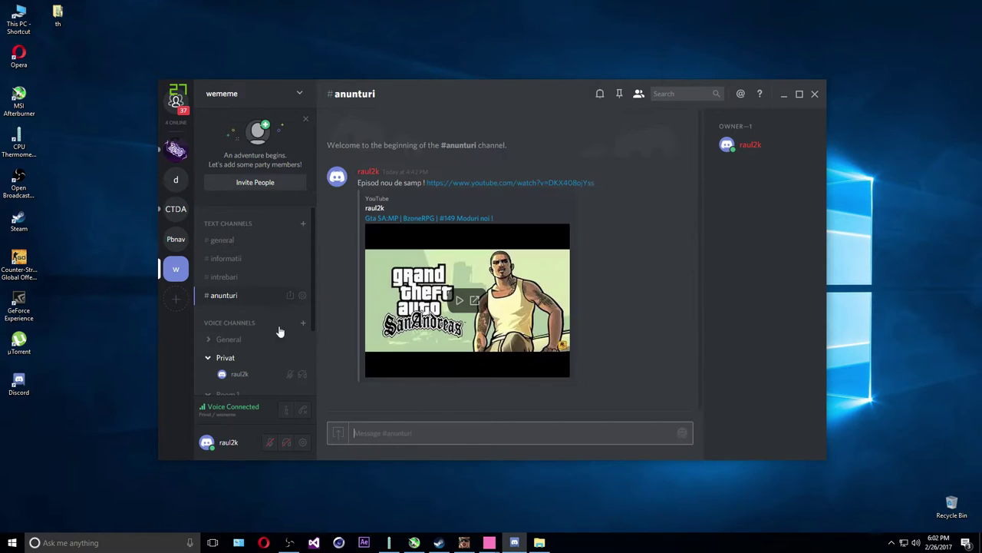
double_click(356, 312)
click(338, 331)
click(302, 295)
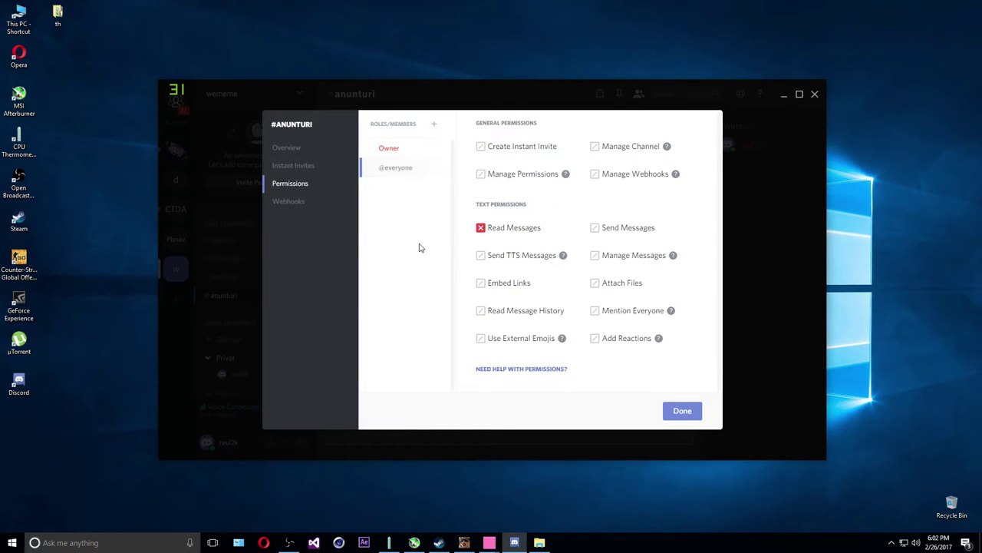
click(482, 230)
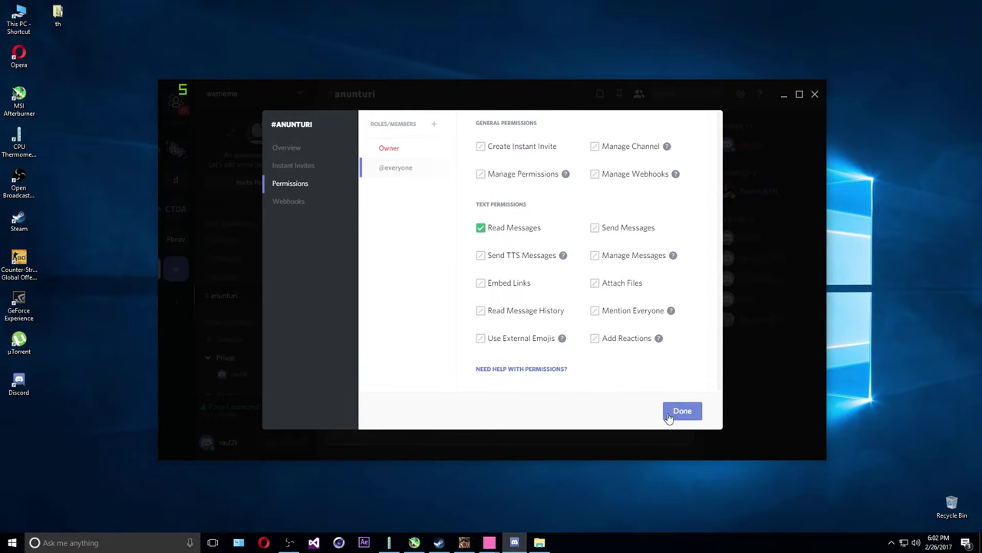
click(678, 413)
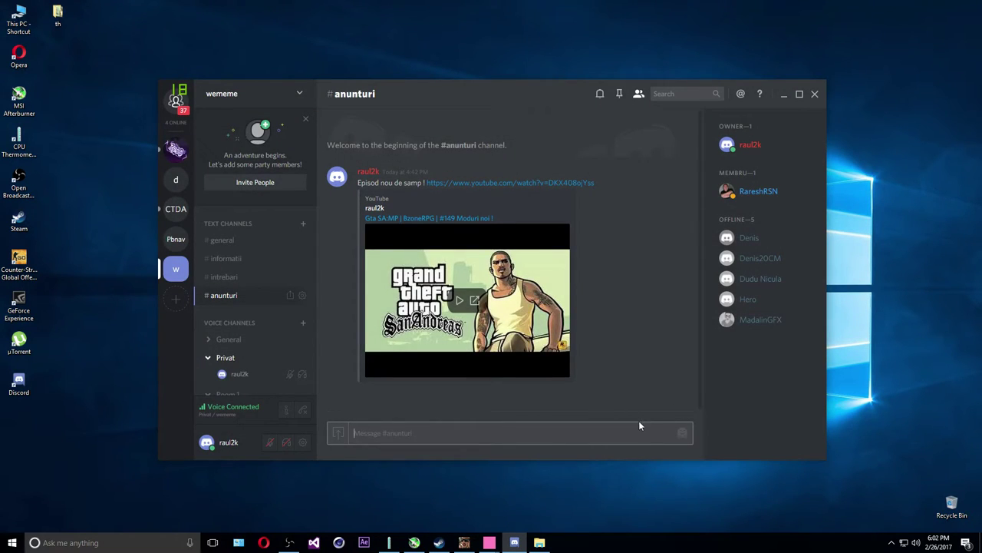
click(302, 295)
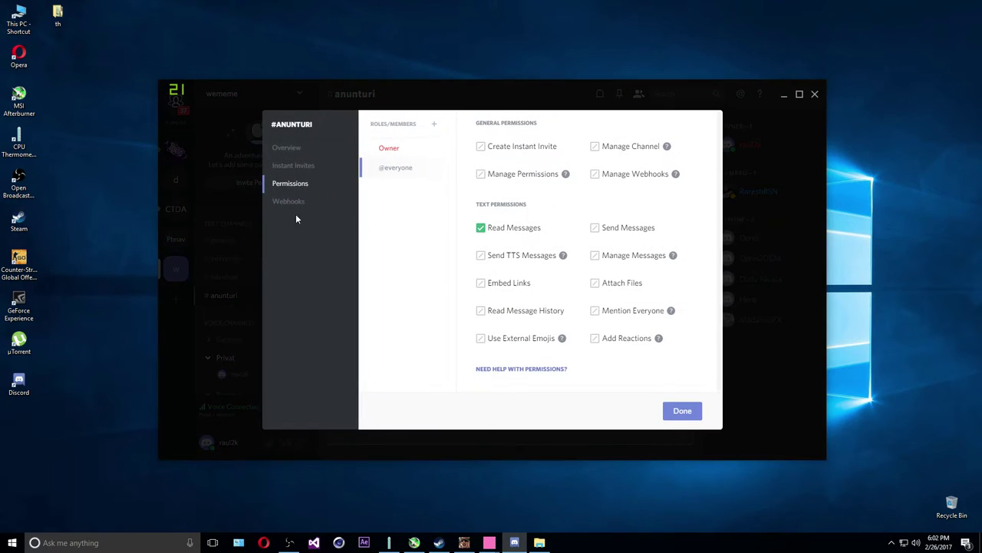
click(294, 165)
click(294, 150)
click(293, 165)
click(291, 185)
click(390, 147)
click(391, 166)
click(682, 410)
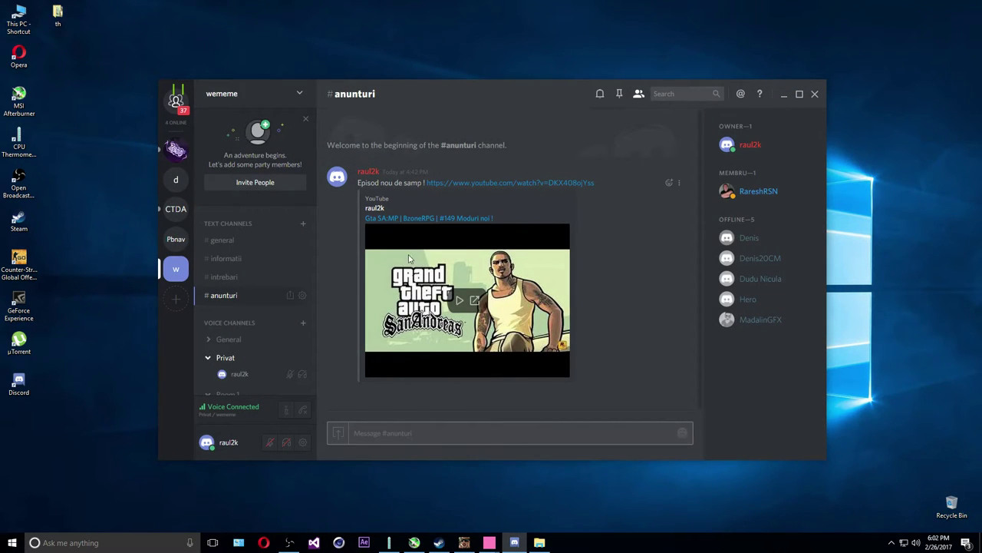
Try to open the announcement's YouTube video directly from its link and title in #anunturi
click(469, 183)
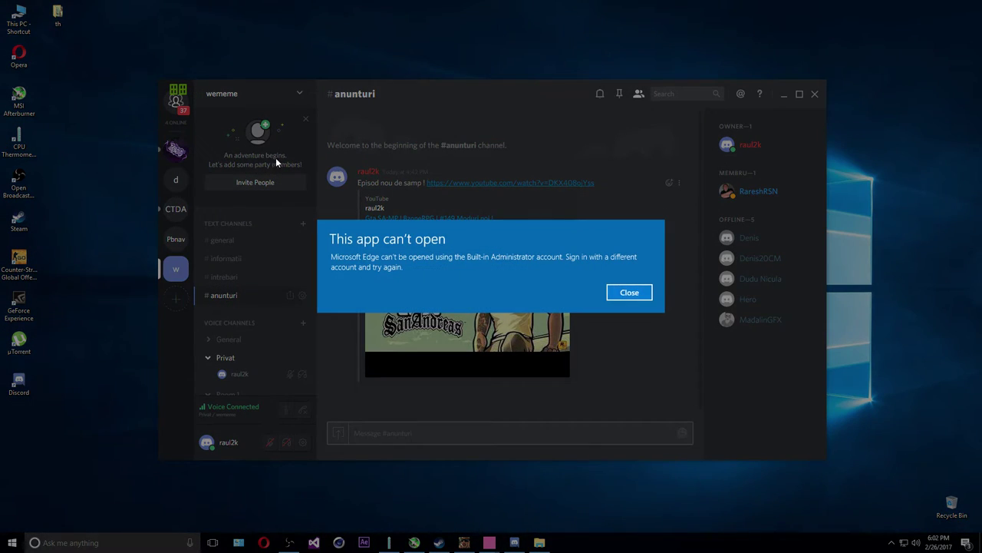
click(620, 292)
click(447, 219)
click(620, 292)
Copy the YouTube link from the #anunturi announcement and load it in the Opera browser
drag(594, 183, 428, 184)
right_click(428, 183)
mouse_move(468, 223)
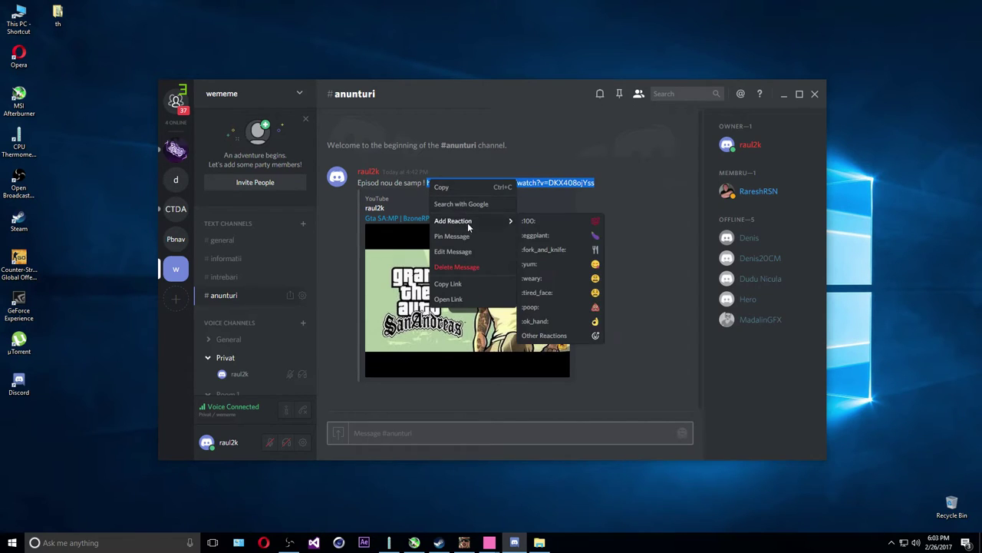
click(448, 284)
click(263, 542)
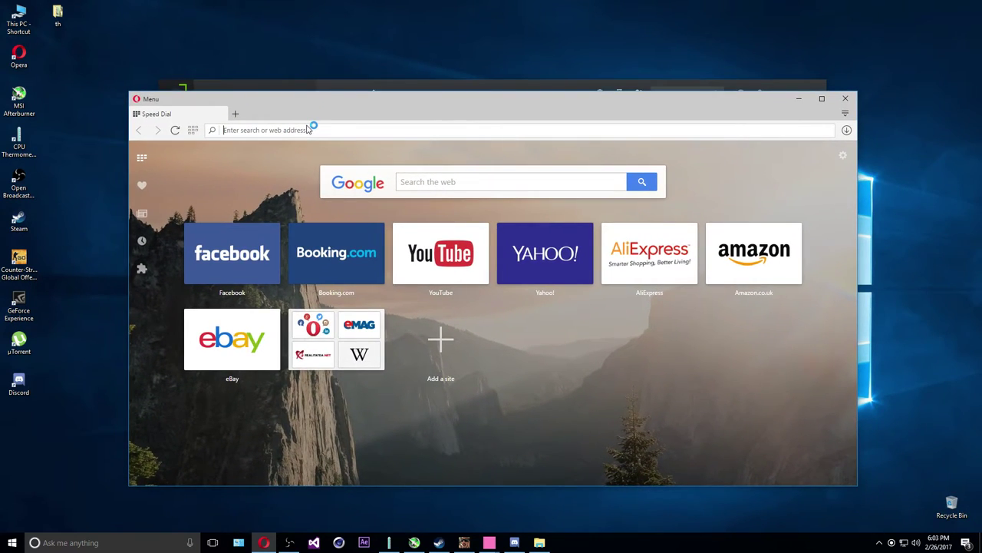
right_click(307, 130)
click(361, 187)
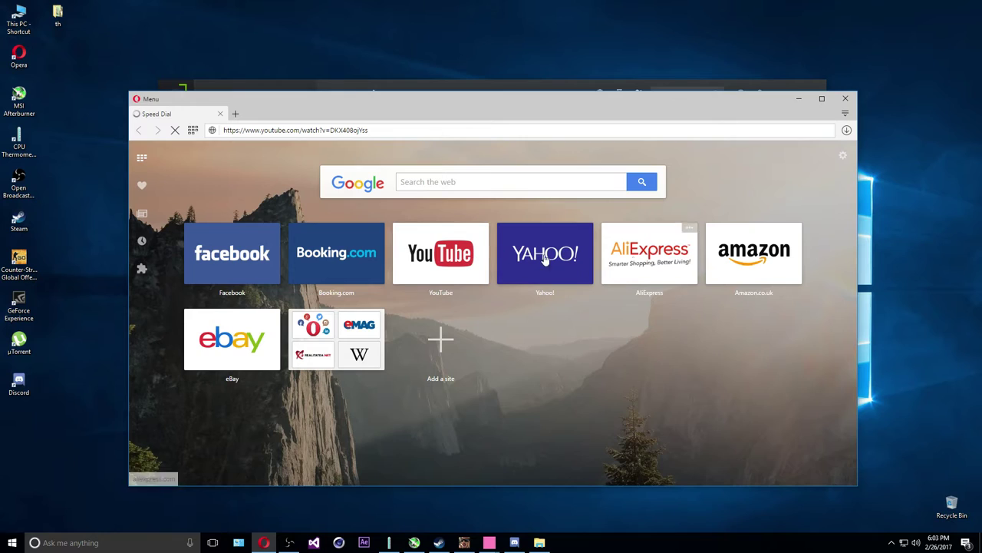
Pause the video, look through its description and comments, and close the browser
click(276, 294)
scroll(563, 440, down, 2)
scroll(353, 349, up, 3)
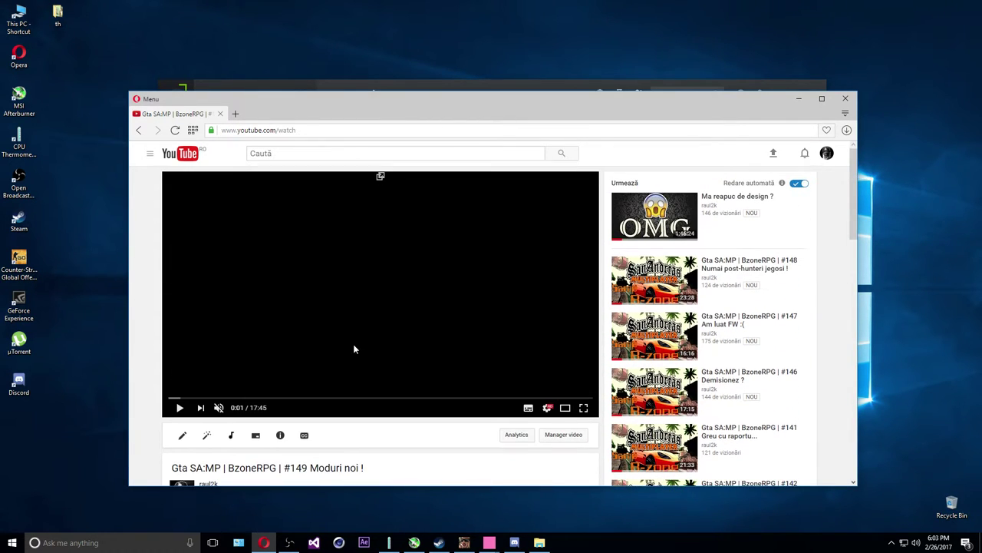
scroll(326, 307, down, 10)
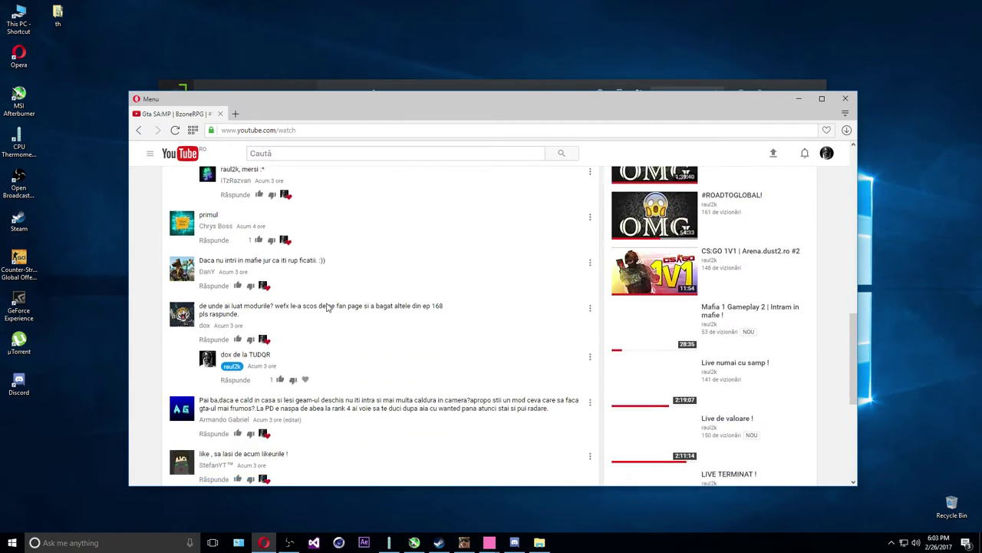
scroll(326, 307, down, 5)
scroll(326, 307, up, 10)
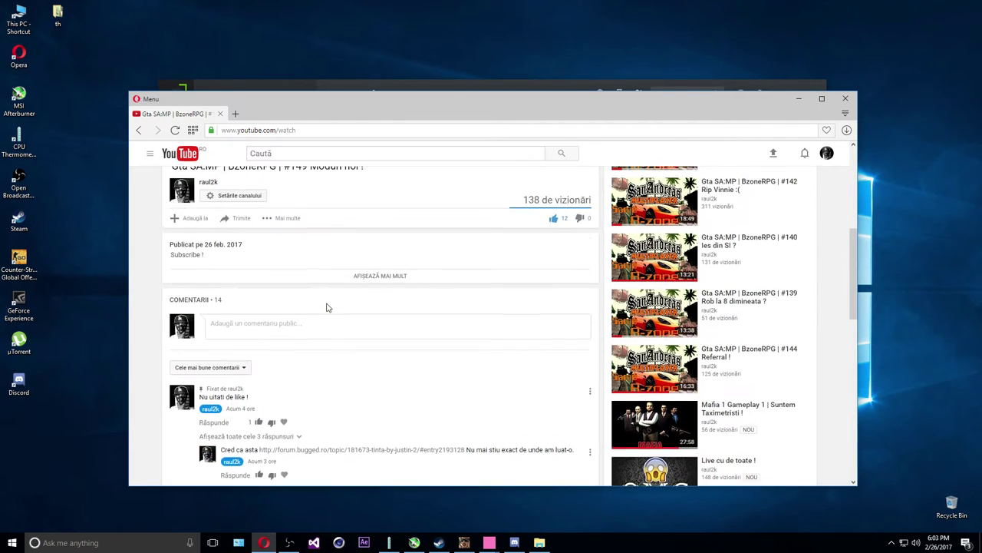
scroll(327, 307, up, 10)
click(220, 113)
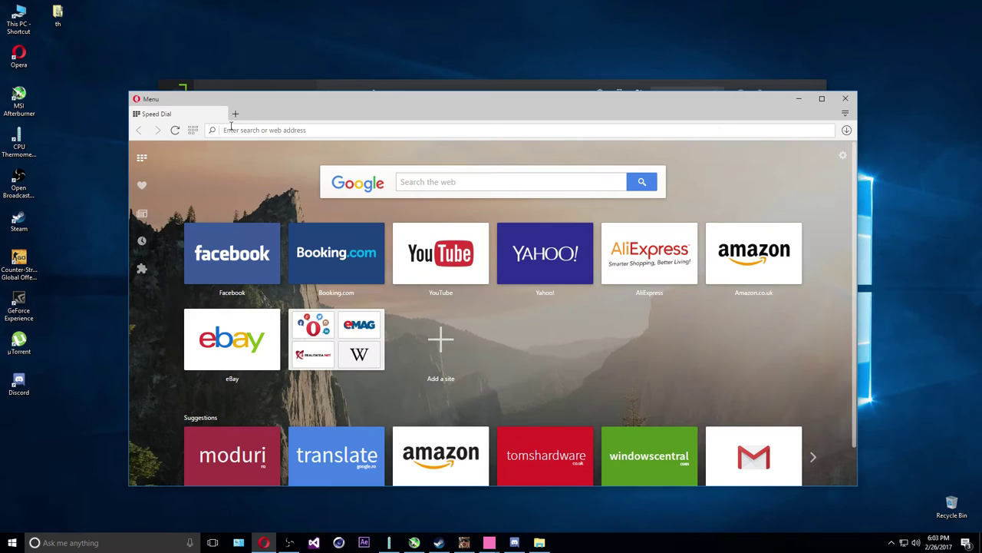
click(845, 98)
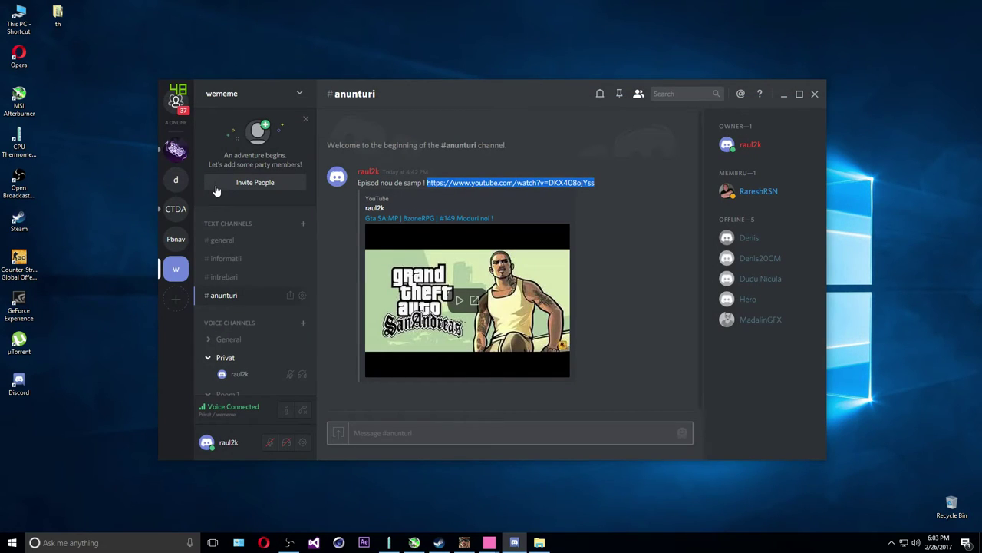
Copy the wememe server's invite link and use it as the instant invite to join a server
click(235, 182)
click(565, 269)
click(179, 298)
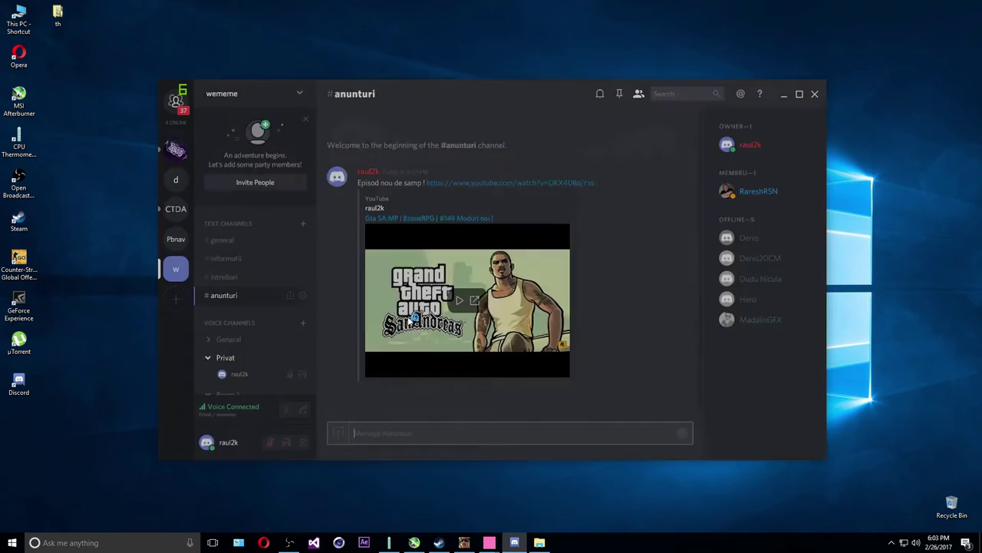
click(178, 298)
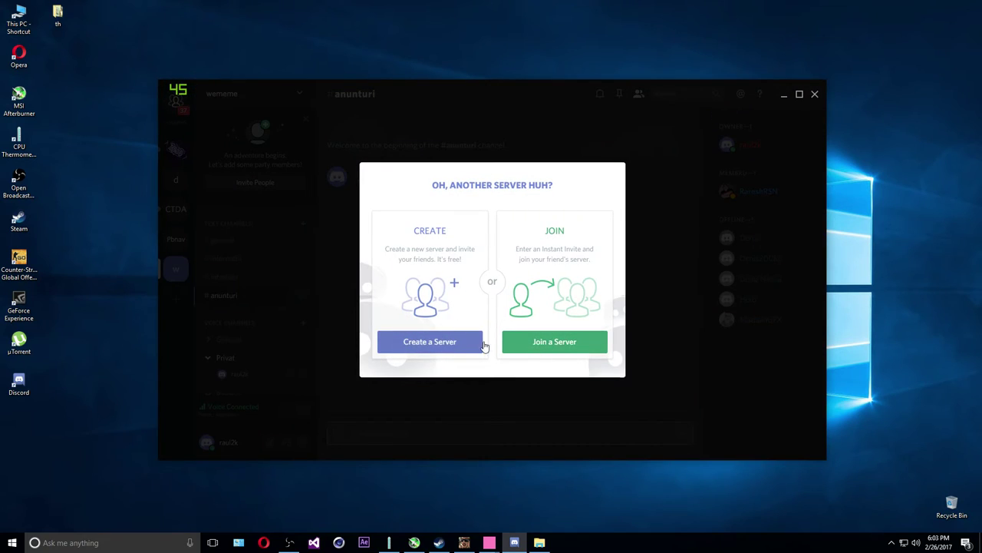
click(519, 344)
right_click(427, 285)
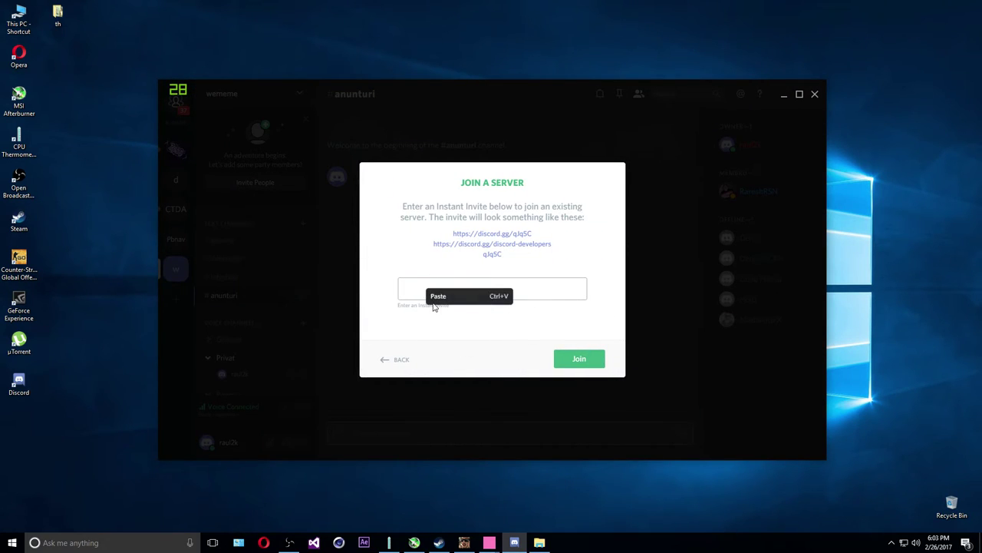
click(434, 295)
key(ctrl+a)
drag(511, 295, 369, 292)
click(600, 360)
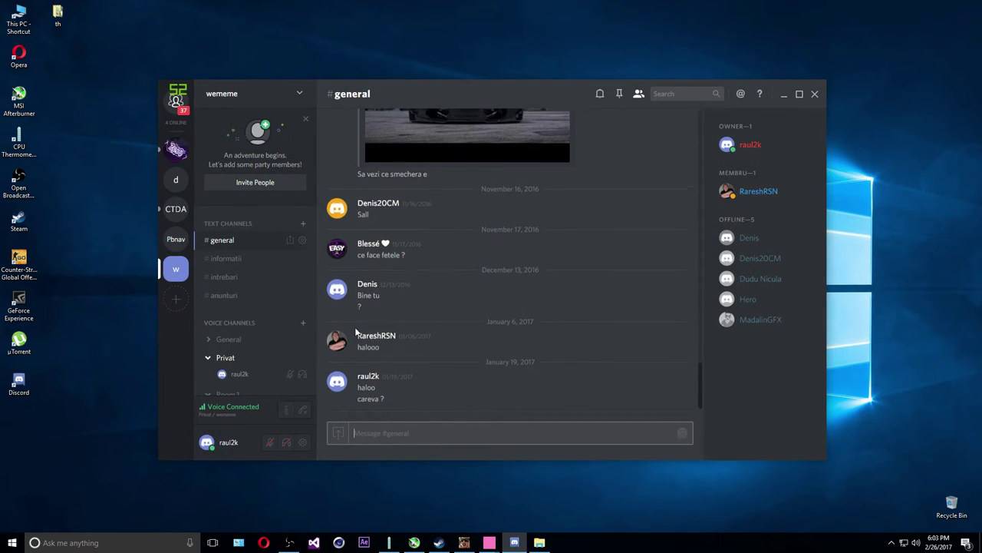
In Opera, search google.ro for "download discord" and open the "Download - Discord" result
click(264, 543)
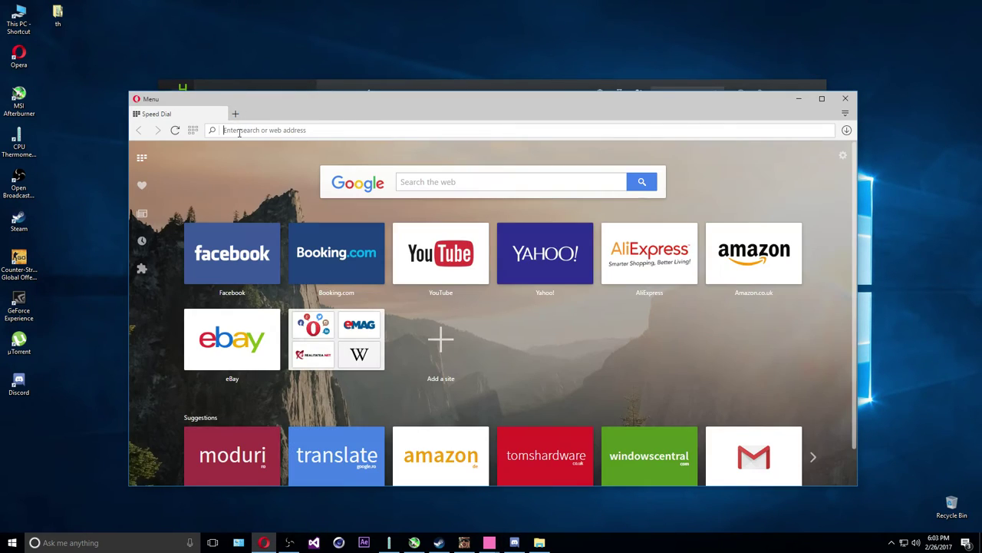
text(google.ro)
key(Return)
text(download discord)
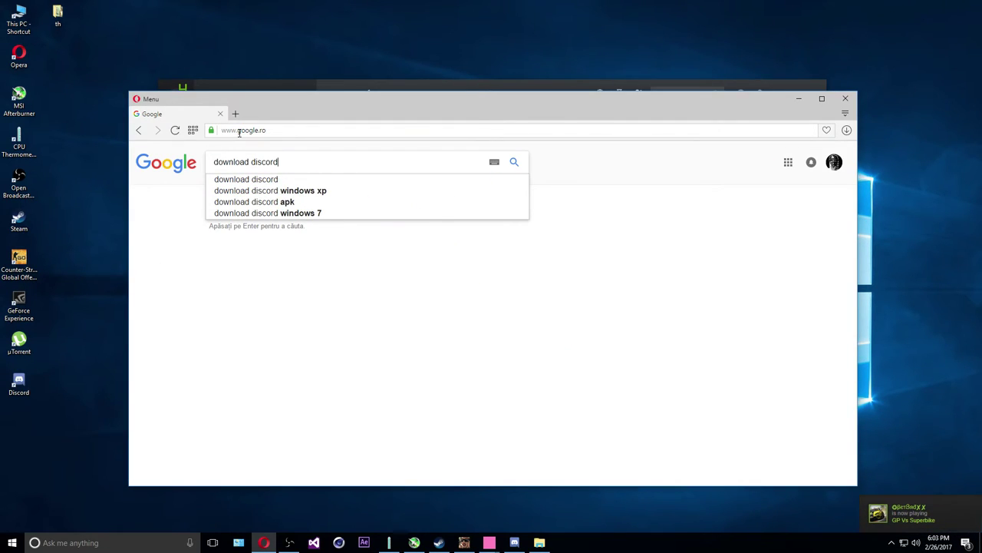
key(Return)
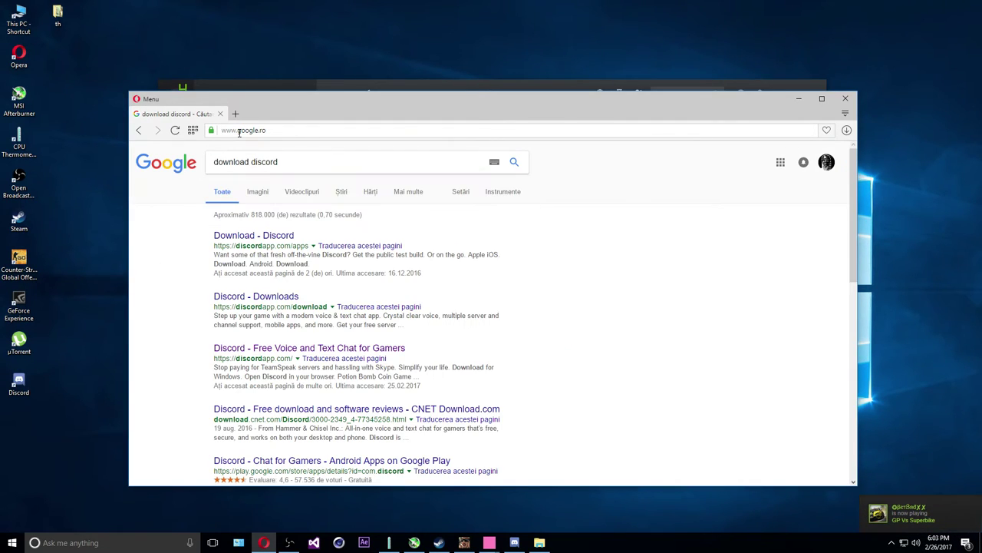
click(265, 235)
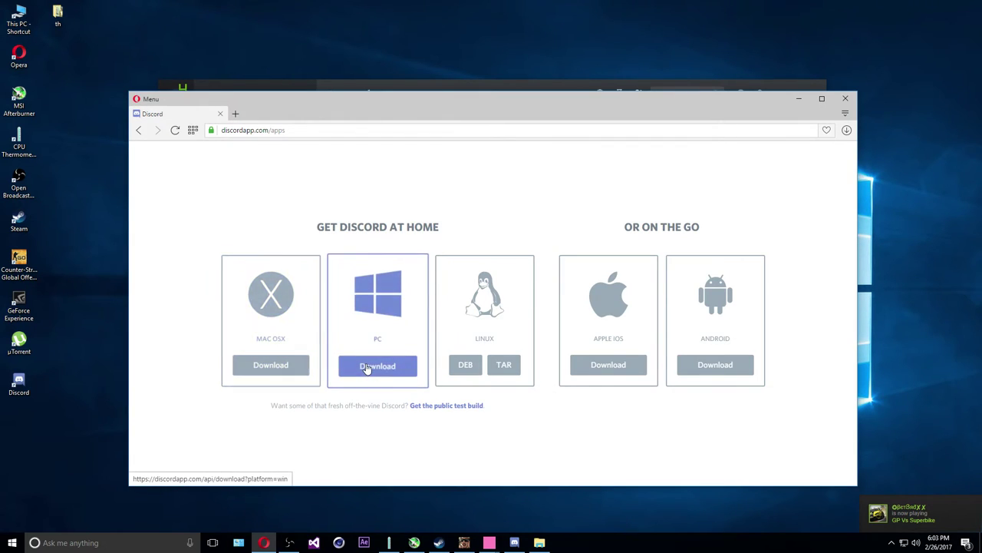
Download the PC version of Discord and save it to the Desktop as DiscordSetup
click(367, 368)
click(41, 76)
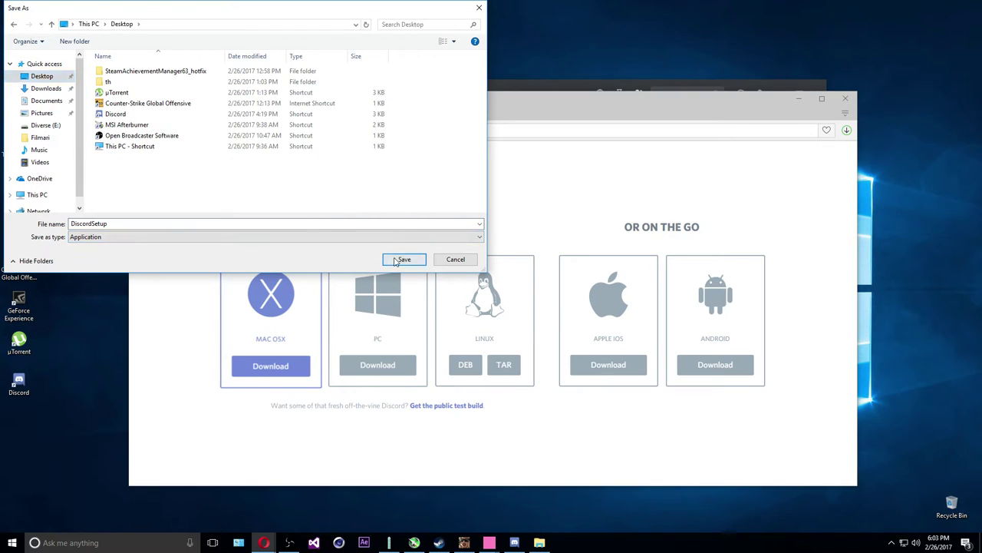
click(404, 259)
Try to install Discord by running DiscordSetup from the desktop
double_click(20, 426)
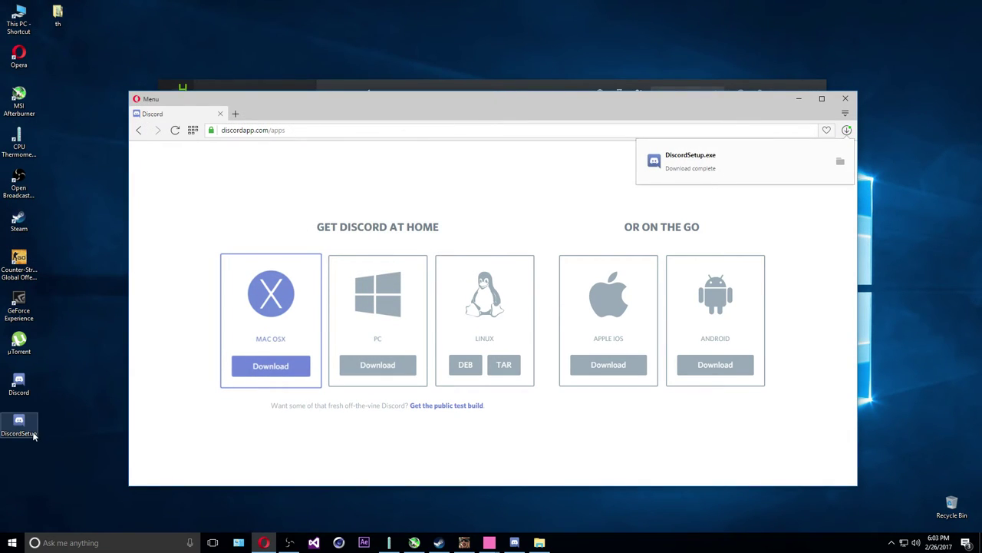
click(468, 285)
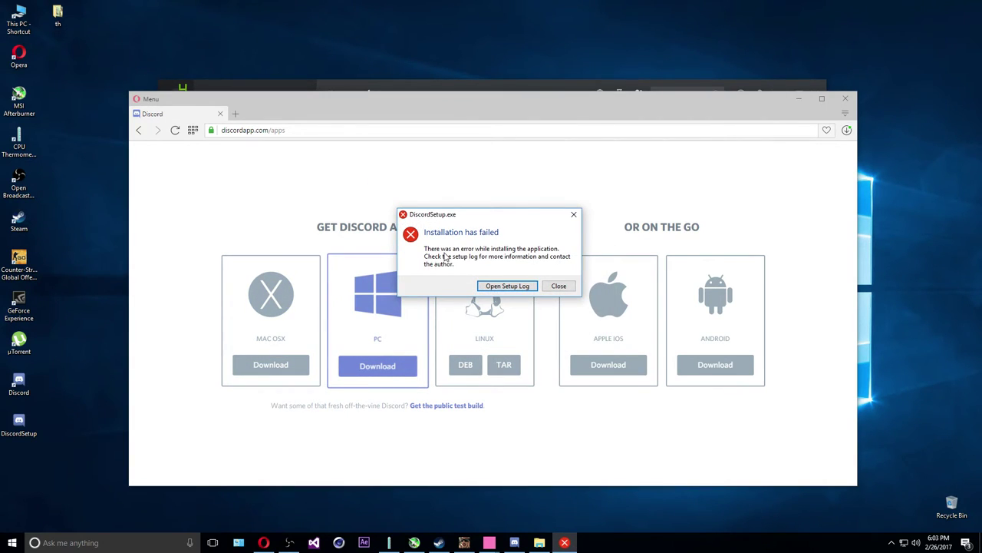
click(558, 287)
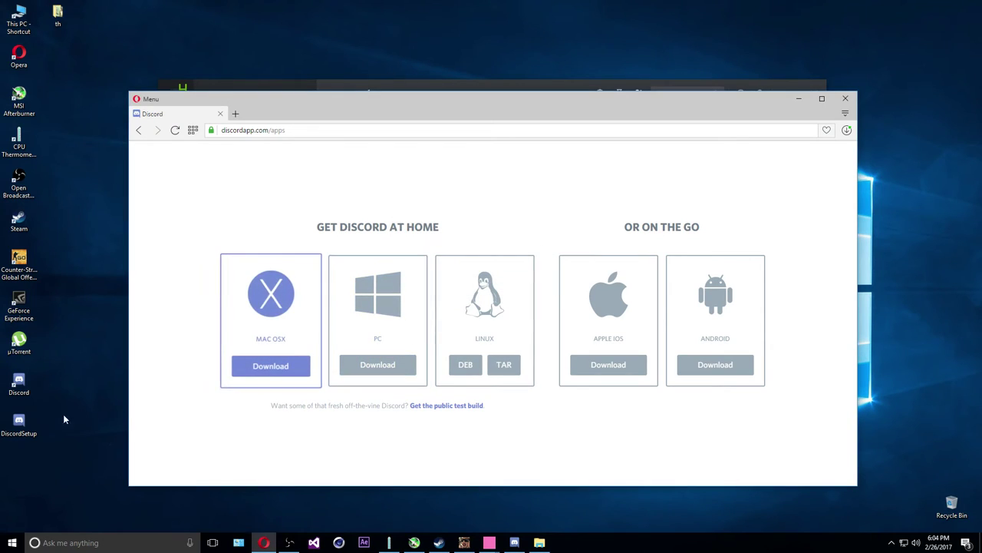
Delete DiscordSetup from the desktop, permanently empty the Recycle Bin, and refresh the desktop
right_click(17, 423)
click(86, 391)
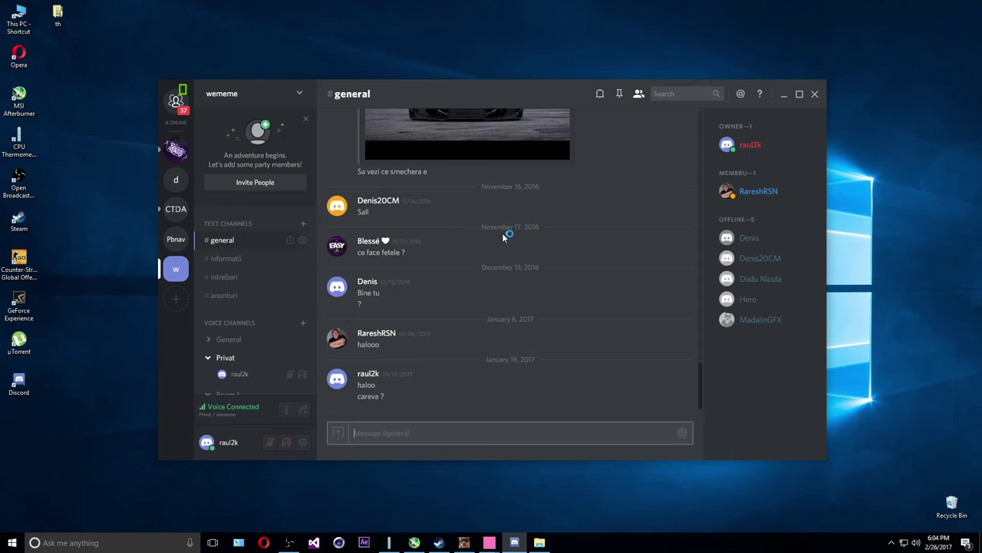
right_click(955, 515)
click(910, 453)
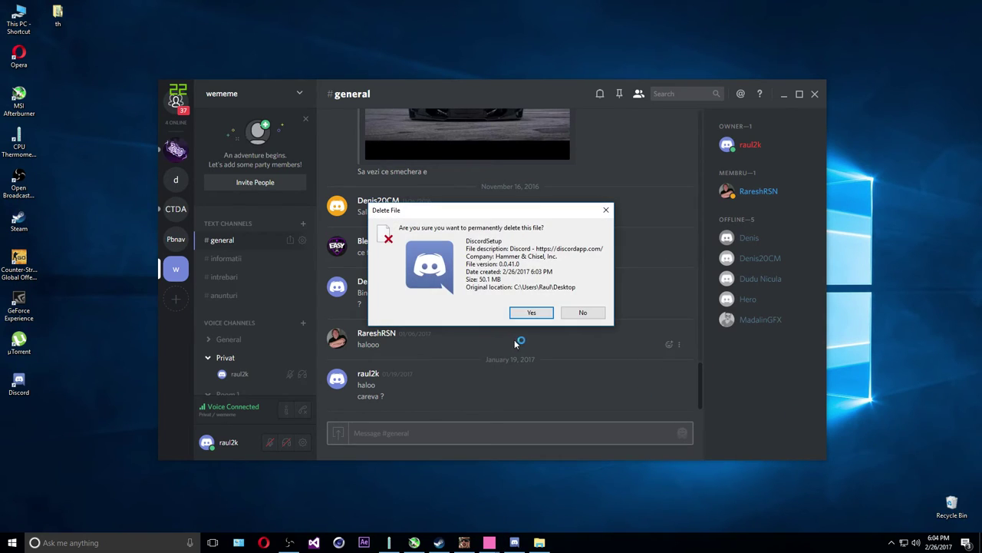
click(541, 316)
right_click(867, 244)
click(894, 273)
Join the Room 1 voice channel, turn deafen off and back on, and switch to Room 2
scroll(256, 335, down, 2)
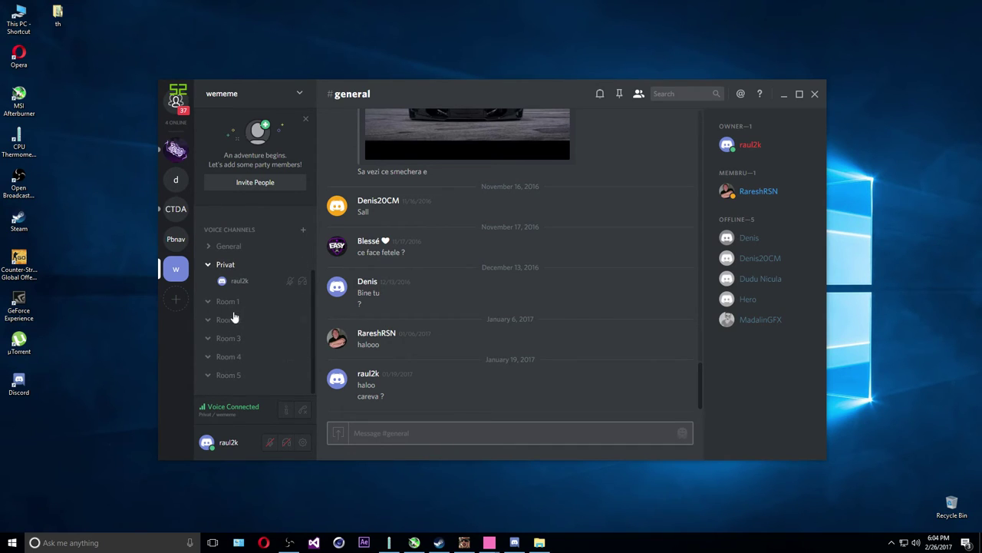
click(224, 302)
click(287, 443)
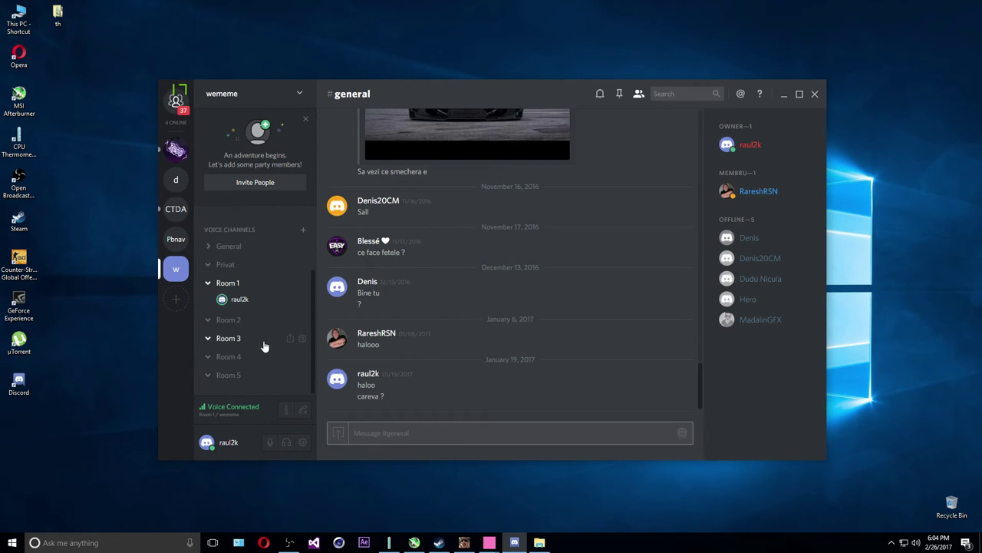
click(286, 443)
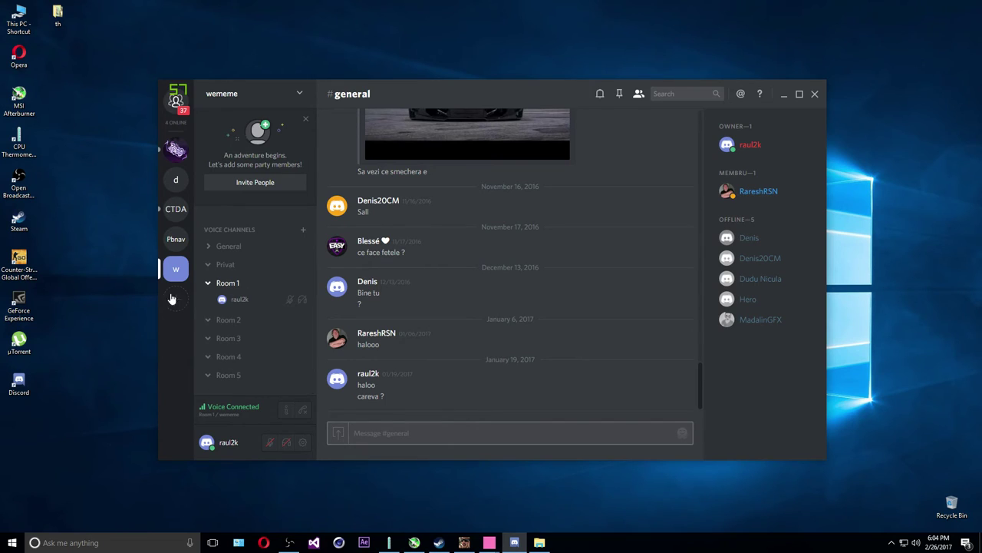
click(228, 319)
Draft "asdf" in the #general channel and clear it without sending
scroll(227, 258, up, 3)
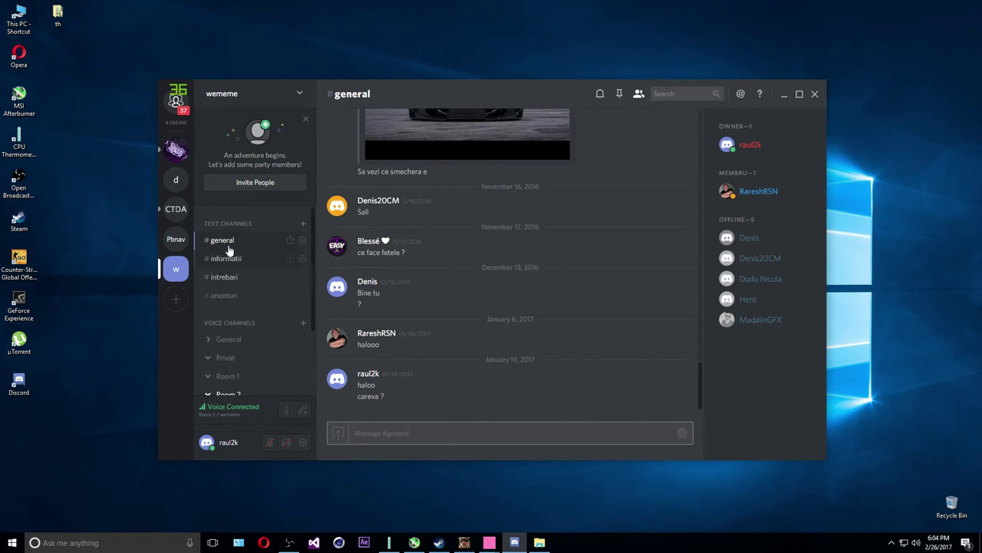
click(370, 427)
text(asdf)
key(BackSpace)
key(BackSpace)
key(BackSpace)
key(BackSpace)
Join the Privat voice channel and move it below Room 5 in the voice channel list
scroll(241, 299, down, 3)
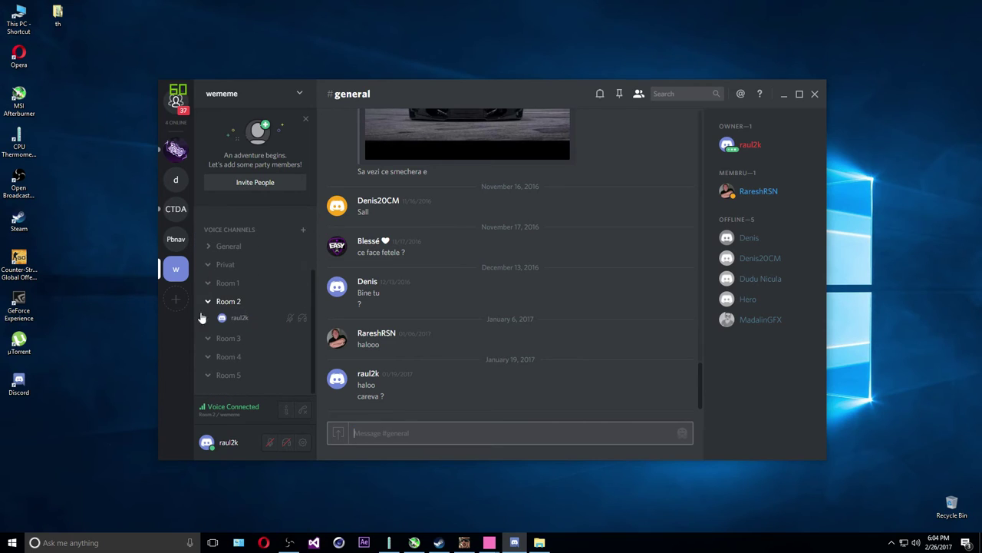
click(225, 265)
drag(226, 267, 221, 360)
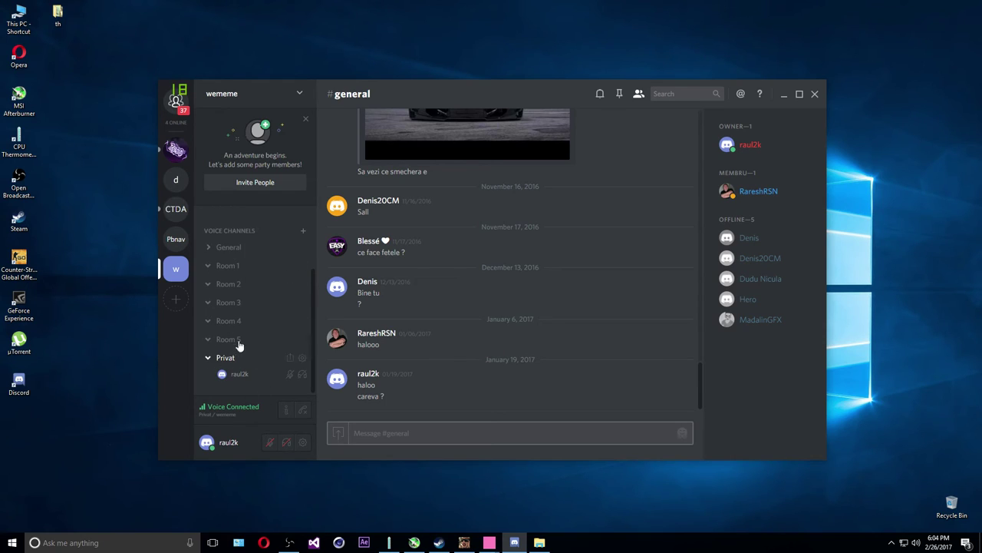
scroll(230, 340, up, 3)
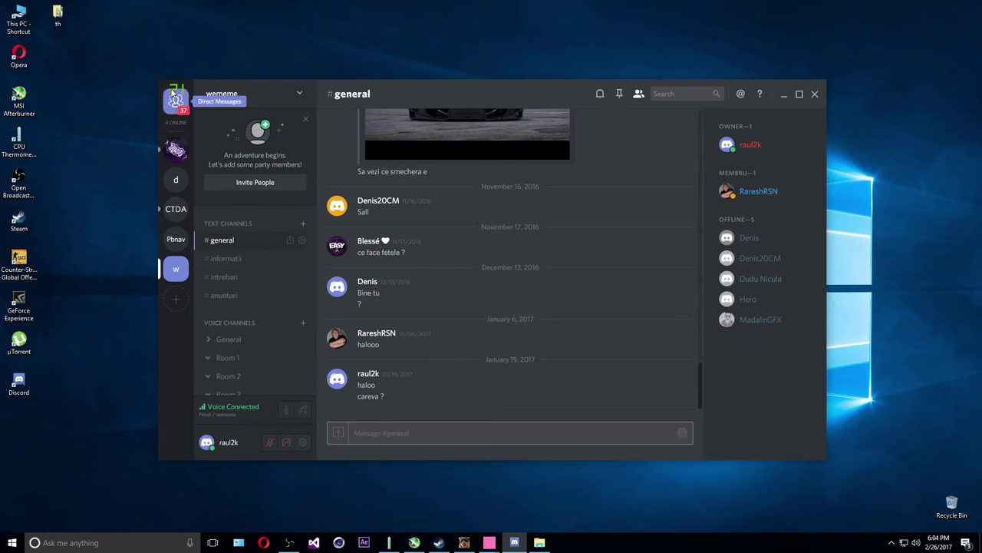
Examine the roles assigned to the first offline member in the member list
mouse_move(550, 106)
mouse_down()
mouse_move(528, 84)
mouse_move(546, 111)
mouse_up()
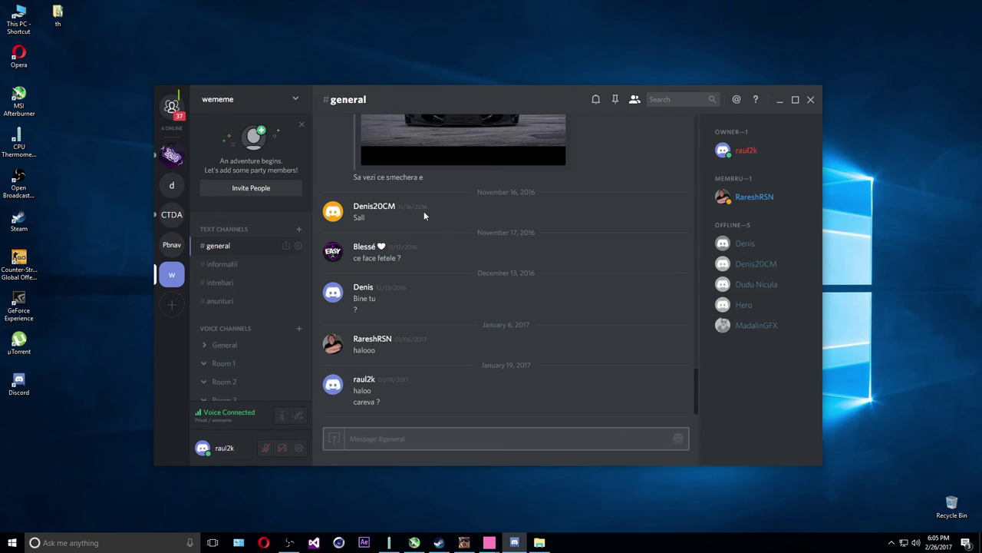
click(758, 245)
right_click(738, 247)
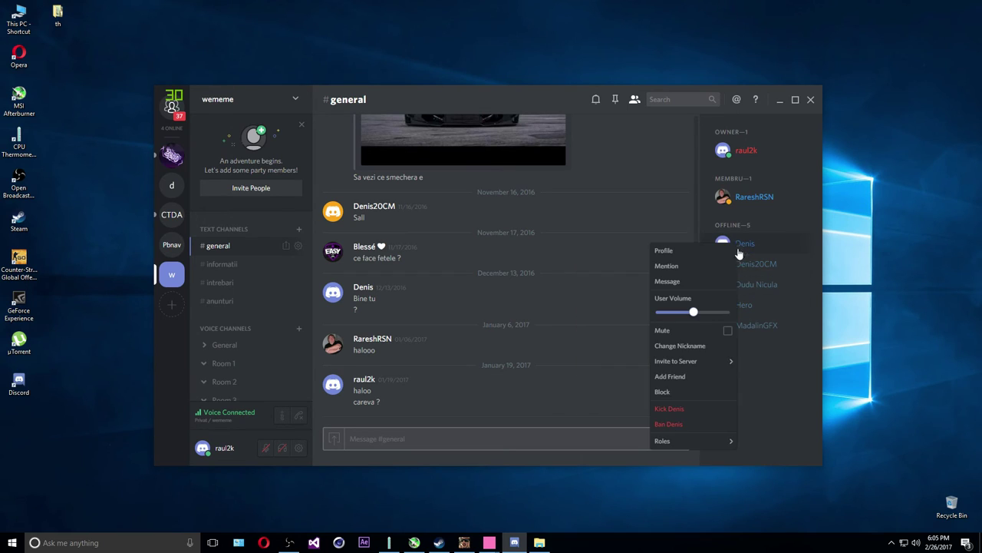
mouse_move(683, 442)
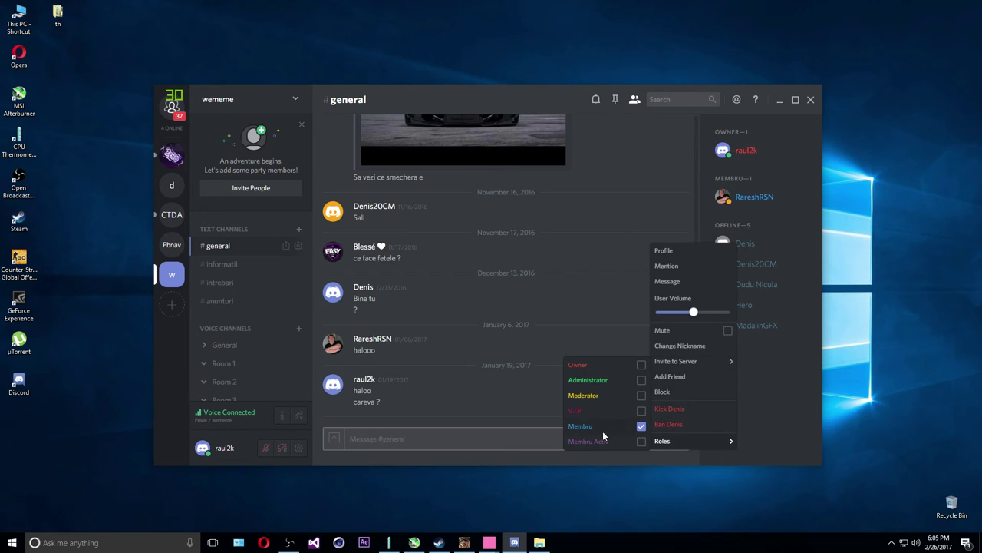
click(526, 285)
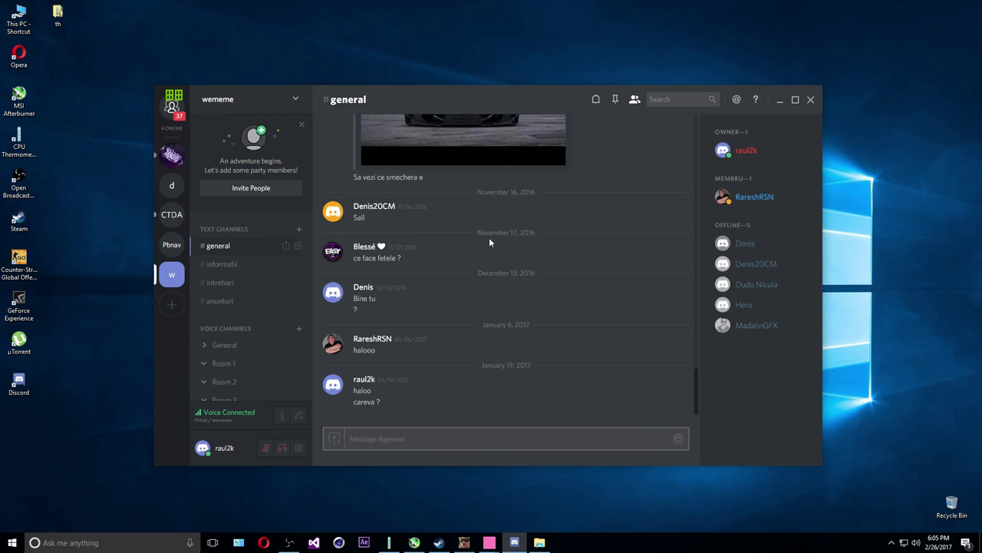
scroll(285, 325, down, 3)
scroll(289, 331, up, 3)
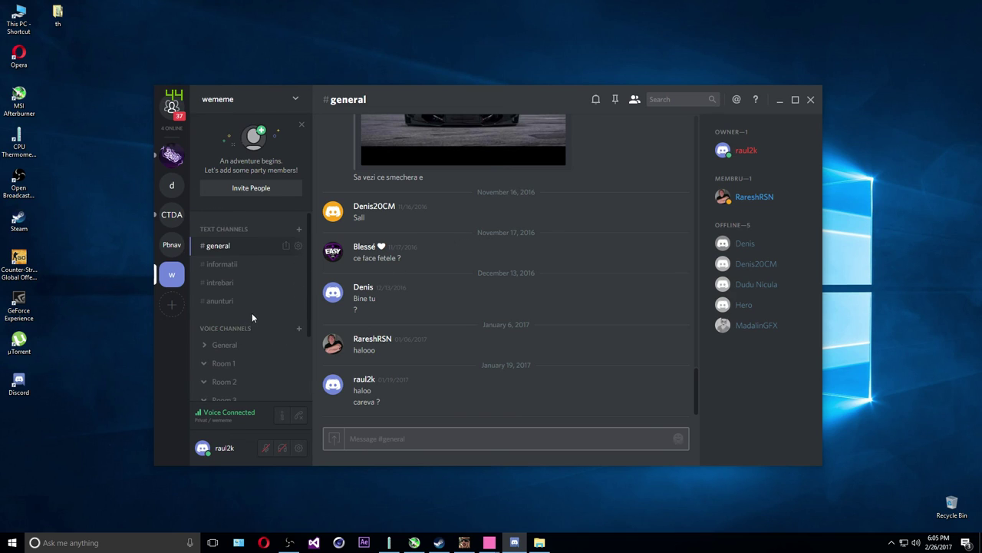